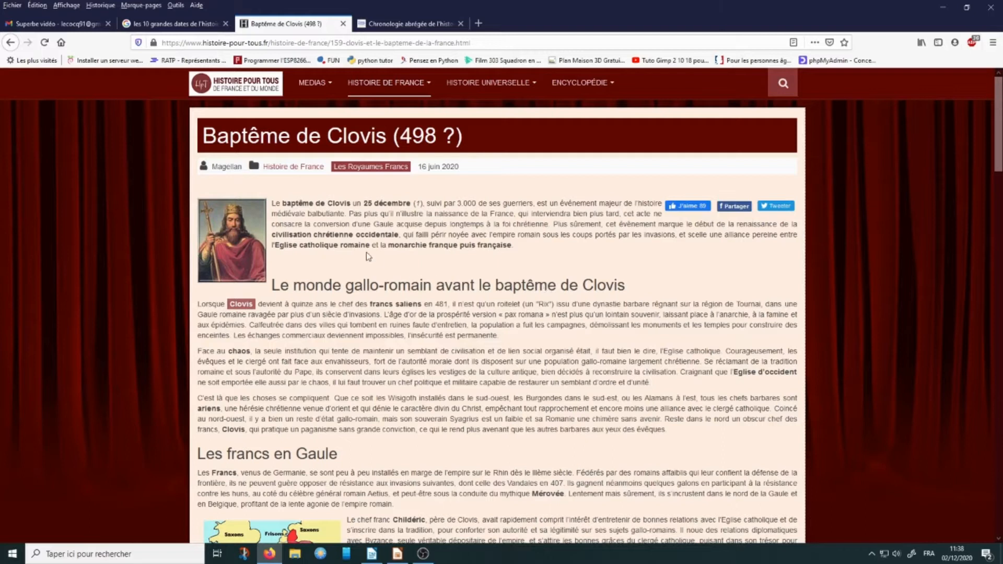
# Go to the "Superbe vidéo" e-mail in Gmail and open the YouTube video linked in its message.
pyautogui.click(71, 28)
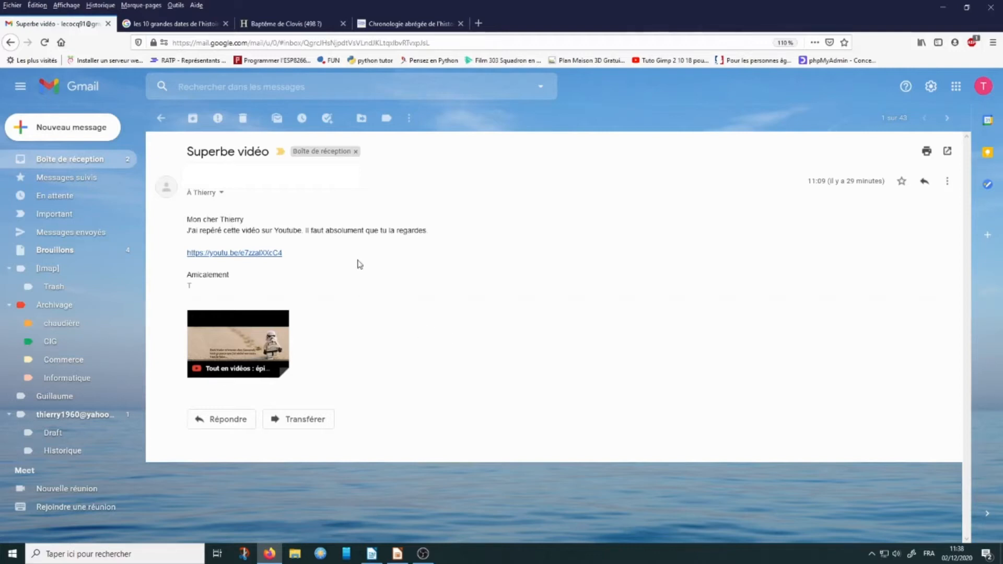
pyautogui.click(274, 254)
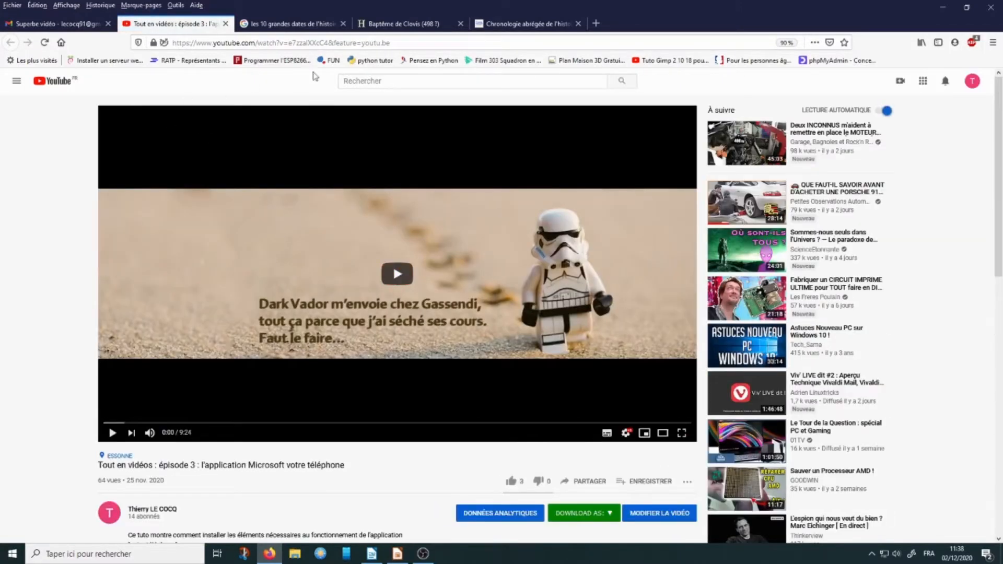
# Switch to the tableau_dates.odp presentation in LibreOffice Impress, run its slideshow, and view the web page on 10 grandes dates of French history.
pyautogui.click(398, 554)
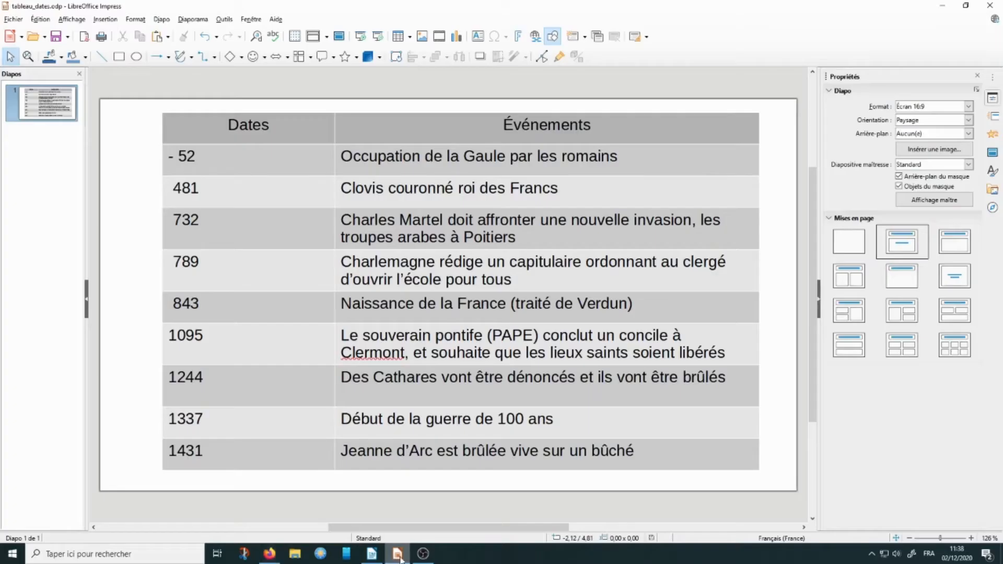
pyautogui.press('F5')
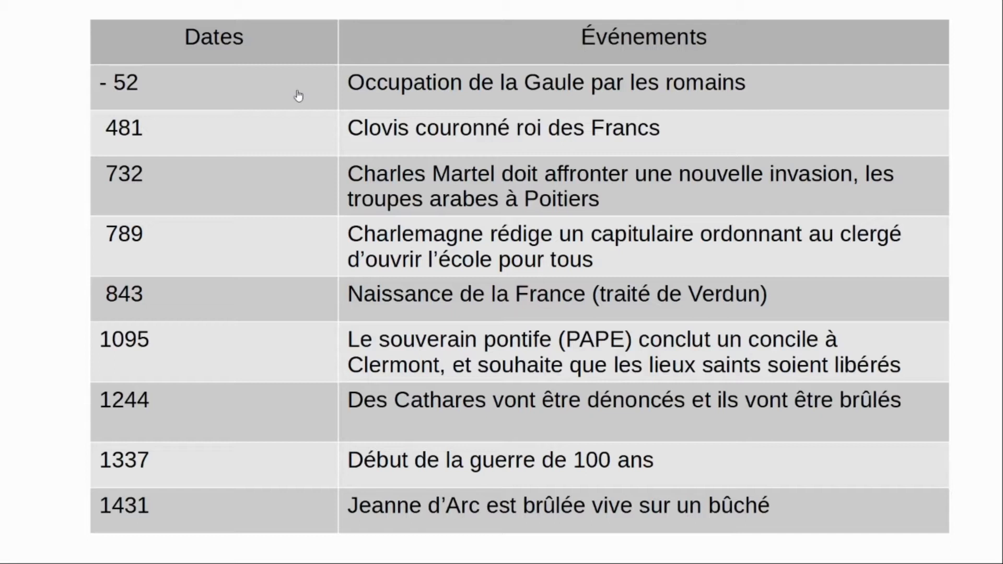
pyautogui.hotkey('alt', 'Tab')
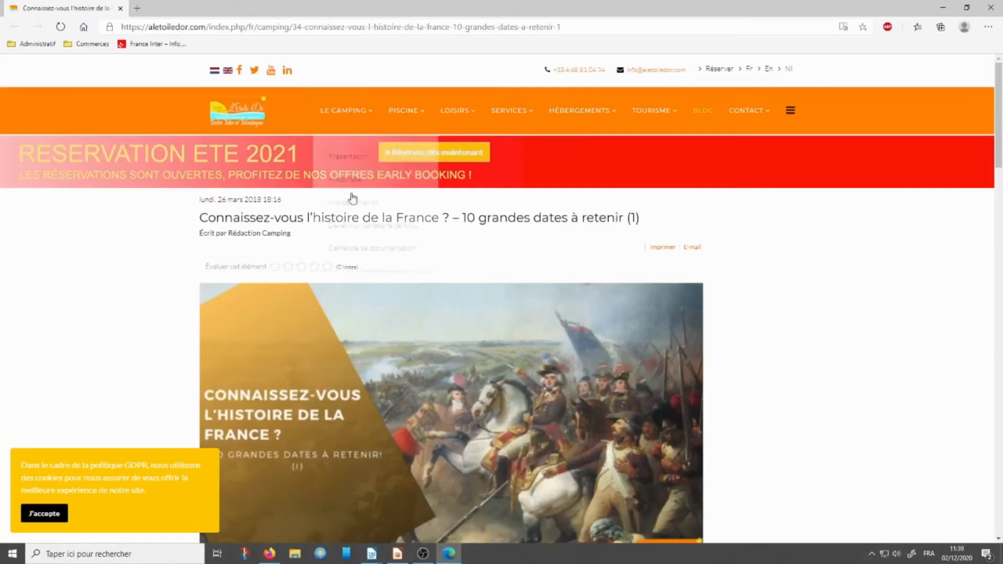
pyautogui.scroll(-10, 475, 293)
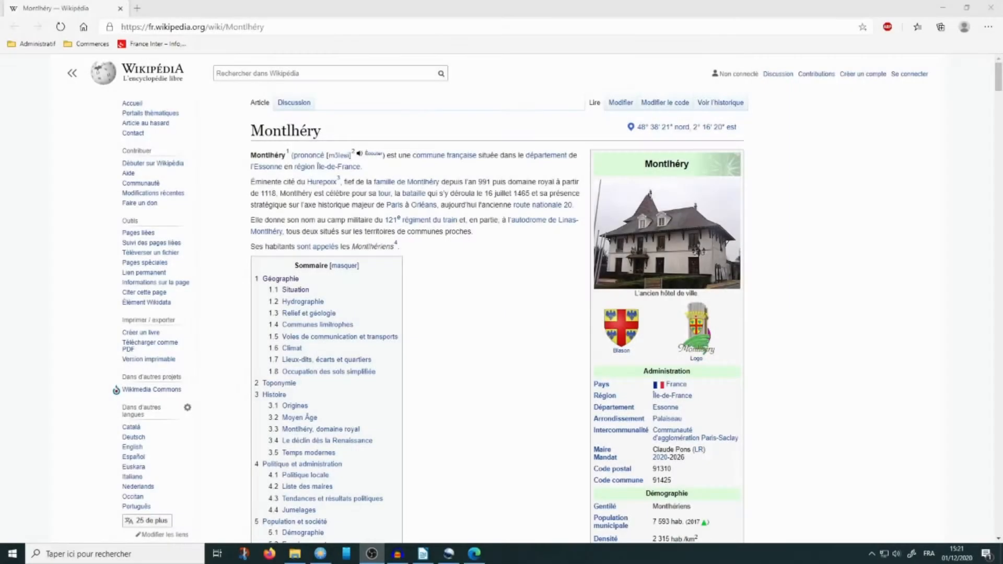
# Highlight the "/Montlhéry" ending of the Wikipedia article's web address, then clear the highlight.
pyautogui.click(110, 139)
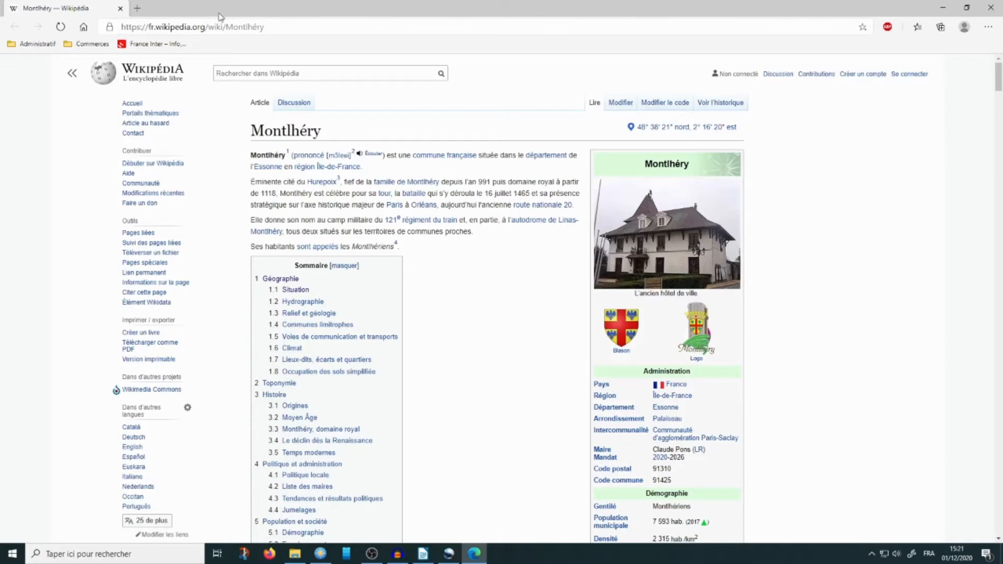
pyautogui.click(155, 29)
pyautogui.click(323, 27)
pyautogui.hotkey('shift', 'Left')
pyautogui.hotkey('shift', 'Left')
pyautogui.hotkey('shift', 'Left')
pyautogui.hotkey('shift', 'Left')
pyautogui.hotkey('shift', 'Left')
pyautogui.hotkey('shift', 'Left')
pyautogui.hotkey('shift', 'Left')
pyautogui.hotkey('shift', 'Left')
pyautogui.hotkey('shift', 'Left')
pyautogui.hotkey('shift', 'Left')
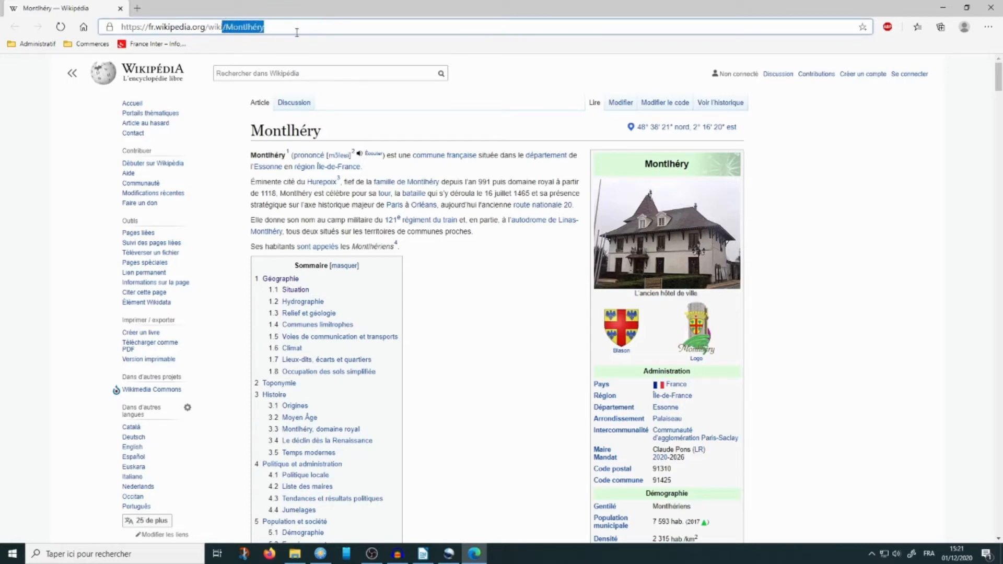
pyautogui.click(295, 31)
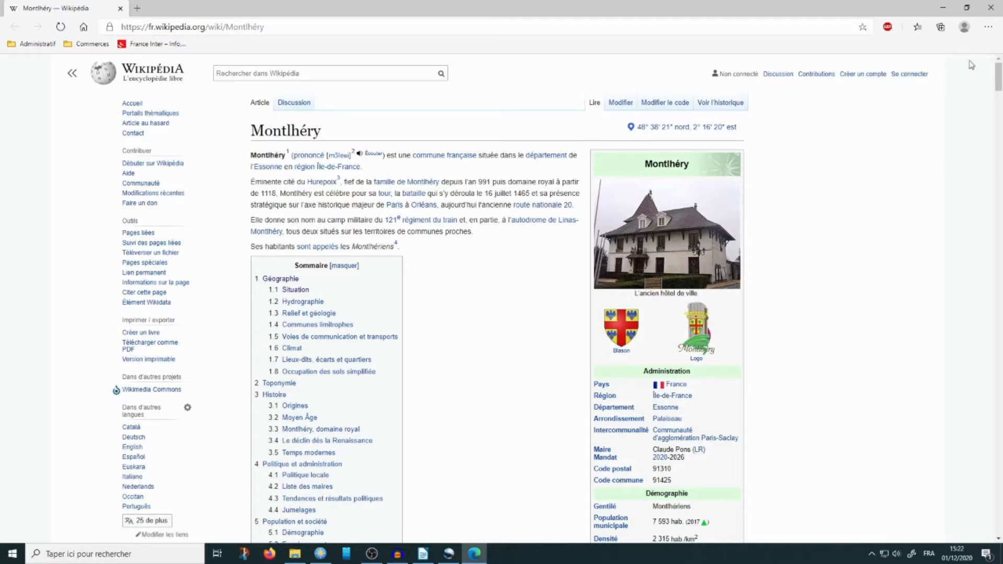
# Jump to the Géographie section from the article's table of contents, return to the beginning, and jump there again.
pyautogui.click(272, 282)
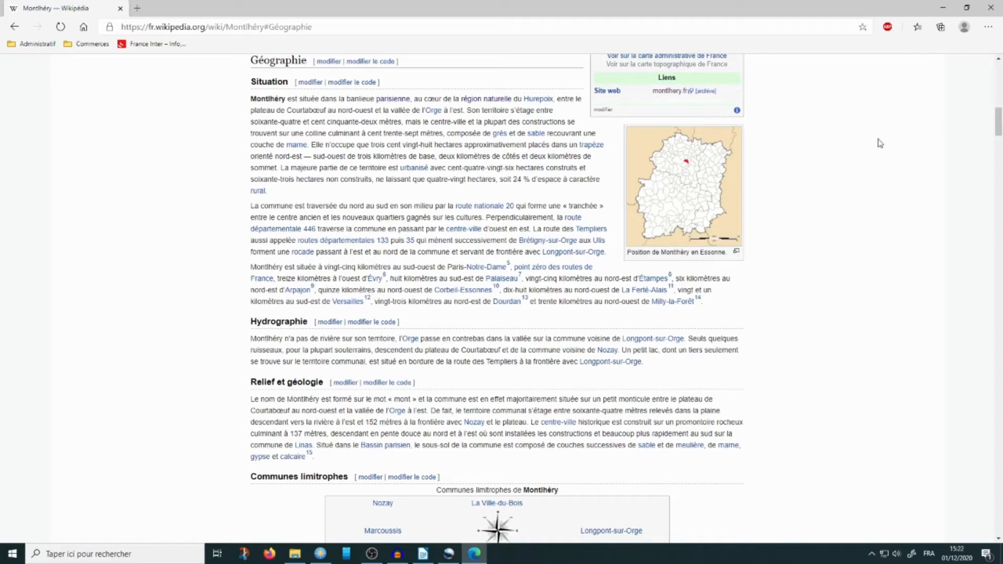
pyautogui.click(15, 29)
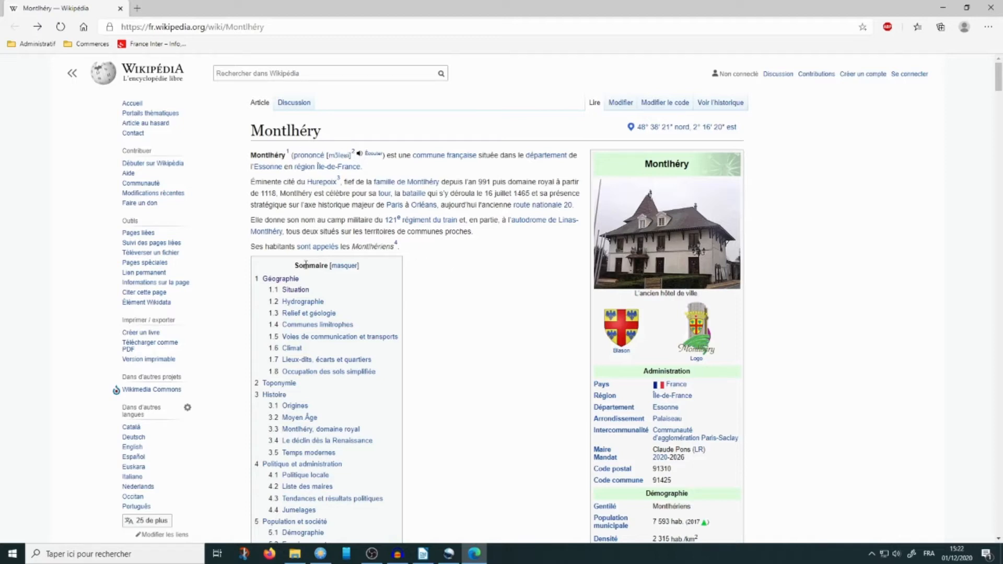
pyautogui.click(280, 279)
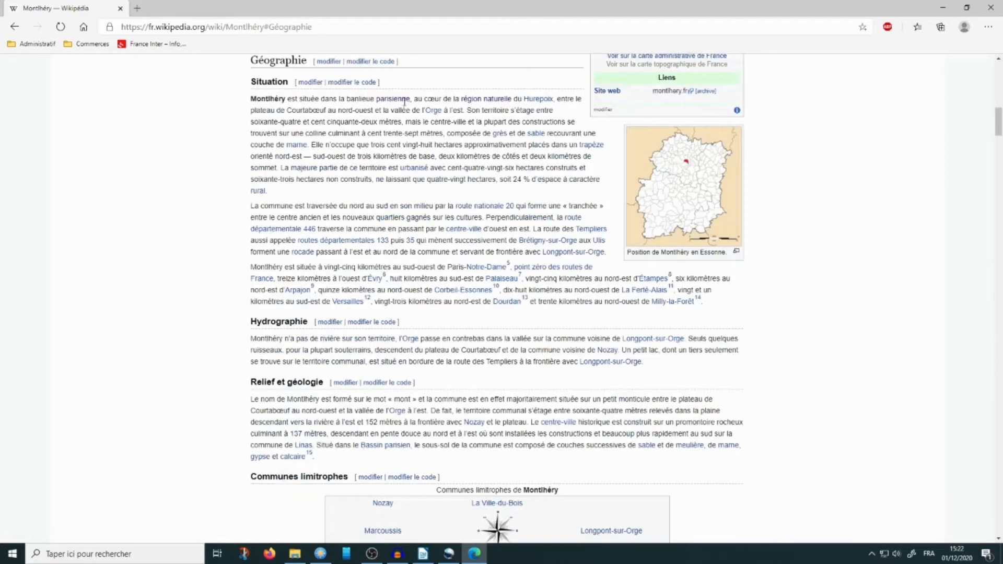
# Follow the "parisienne" link in the Situation section, return to the beginning of the Montlhéry article, and check its web address.
pyautogui.moveTo(386, 105)
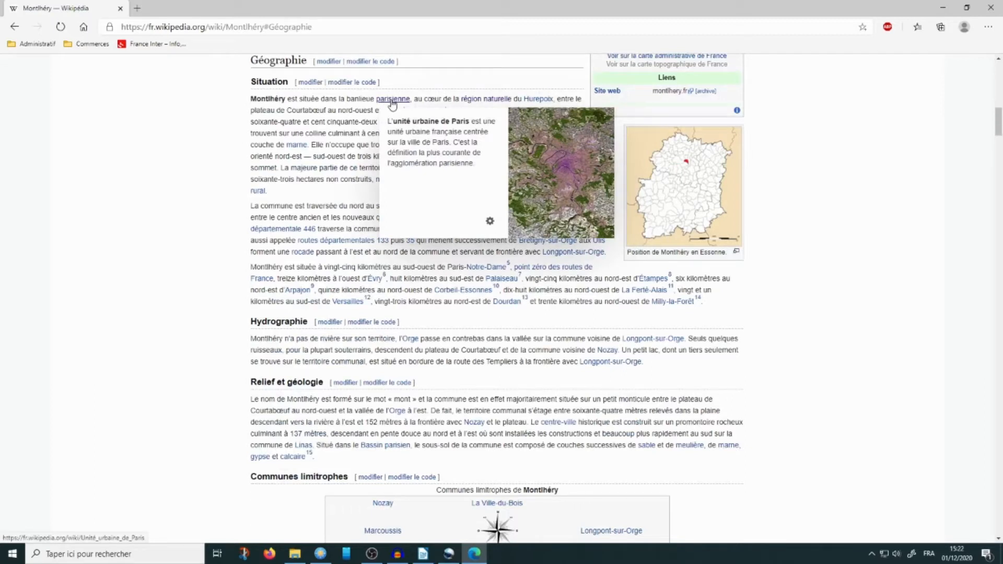
pyautogui.click(393, 99)
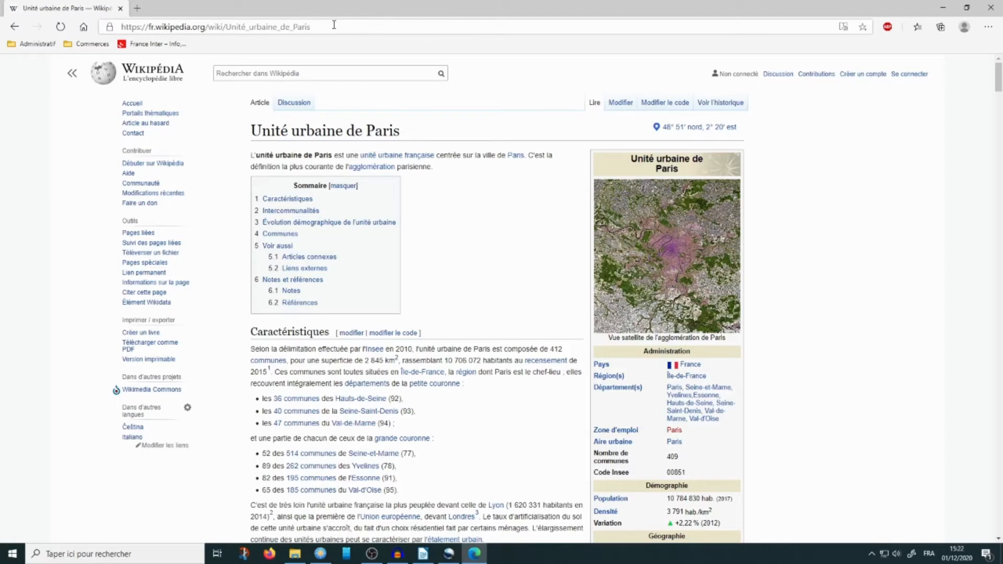
pyautogui.click(17, 29)
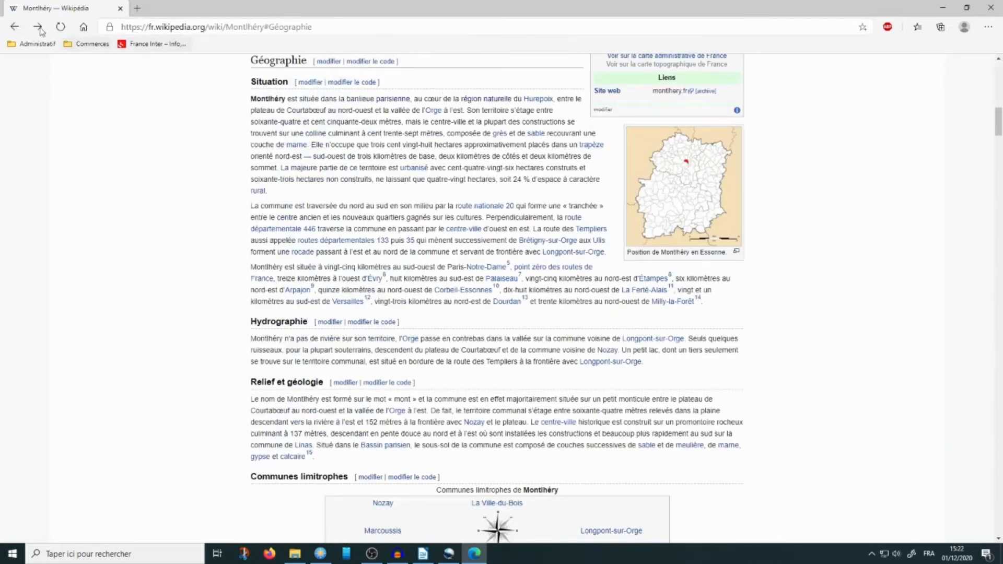
pyautogui.click(14, 27)
pyautogui.click(331, 27)
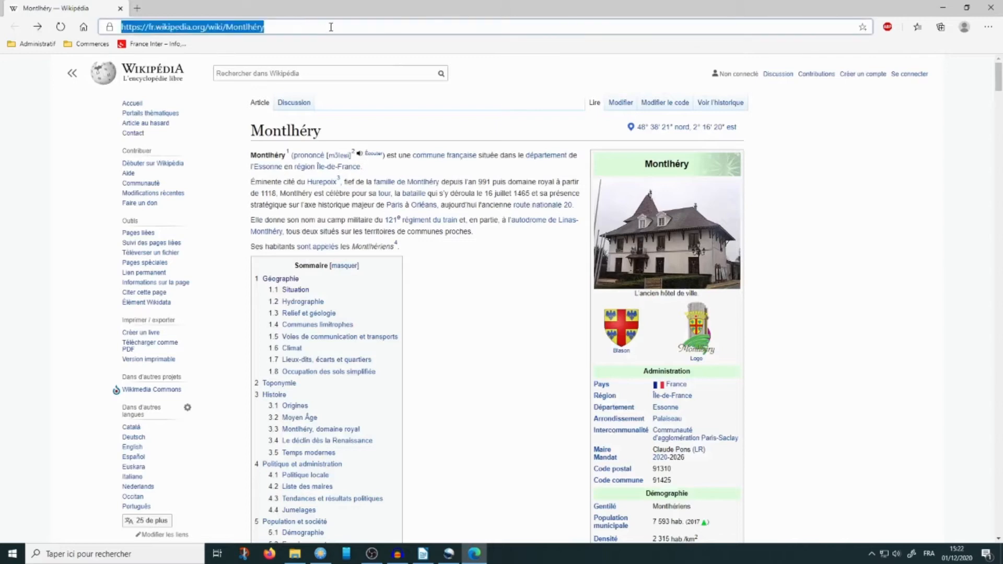
pyautogui.click(478, 284)
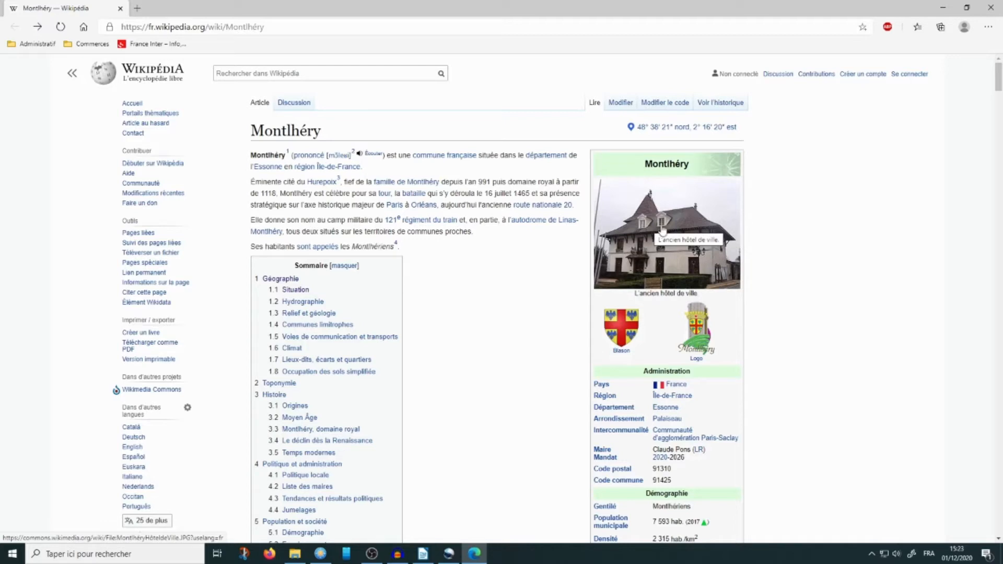
# View the infobox photo of the former town hall enlarged and return to the Montlhéry article.
pyautogui.click(672, 196)
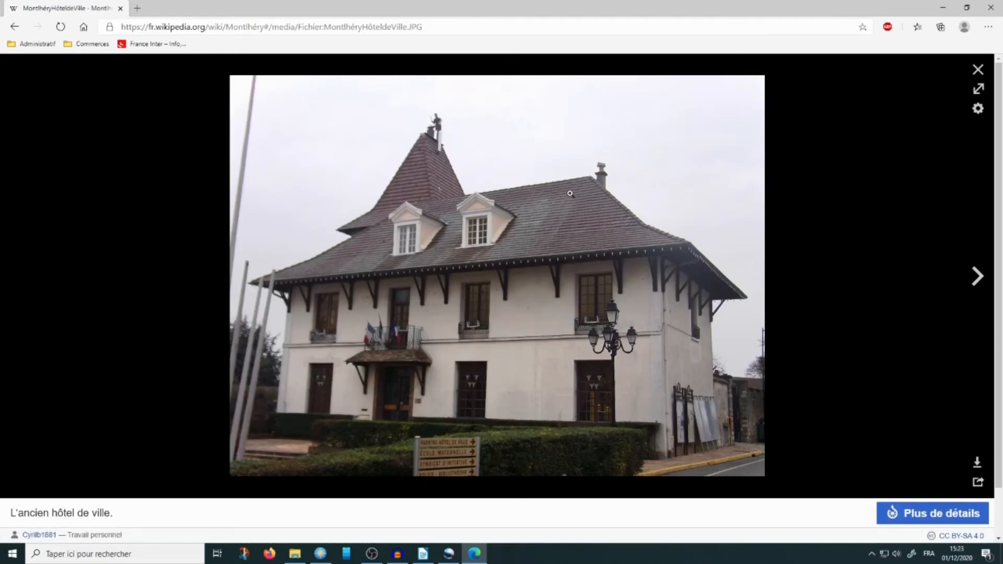
pyautogui.click(16, 29)
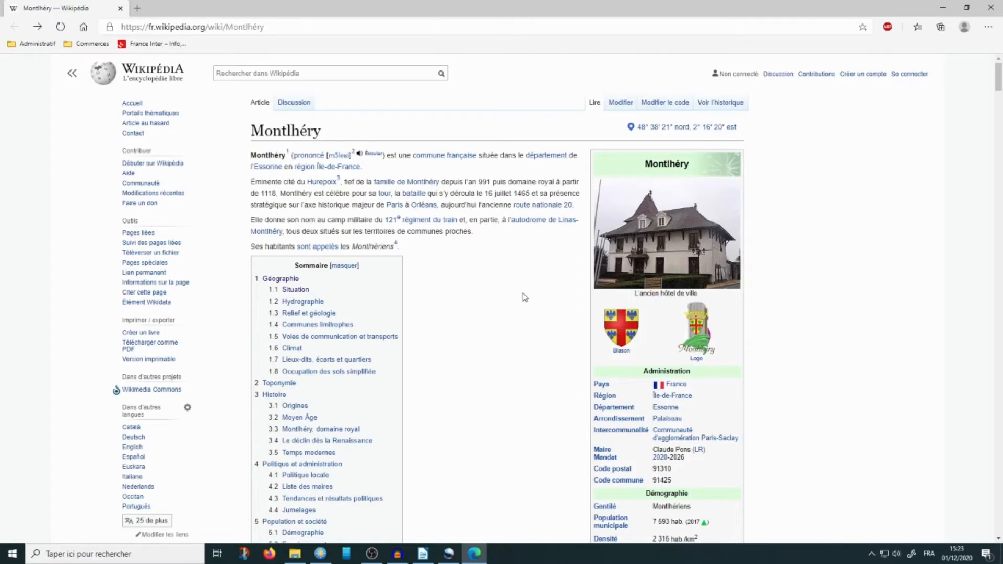
# Open the town's official website, montlhery.fr, from the Liens section of the article's infobox.
pyautogui.scroll(-8, 525, 297)
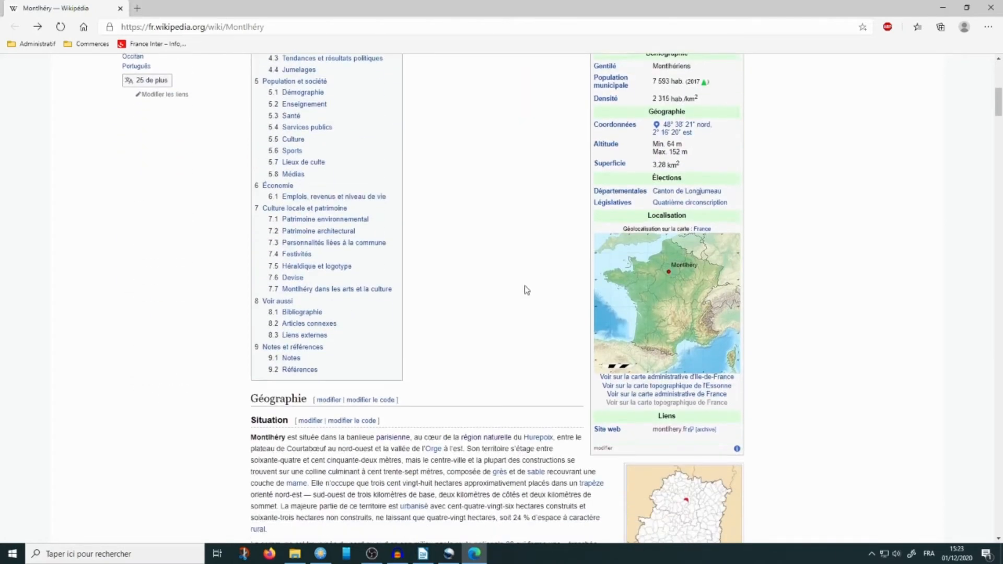
pyautogui.click(672, 429)
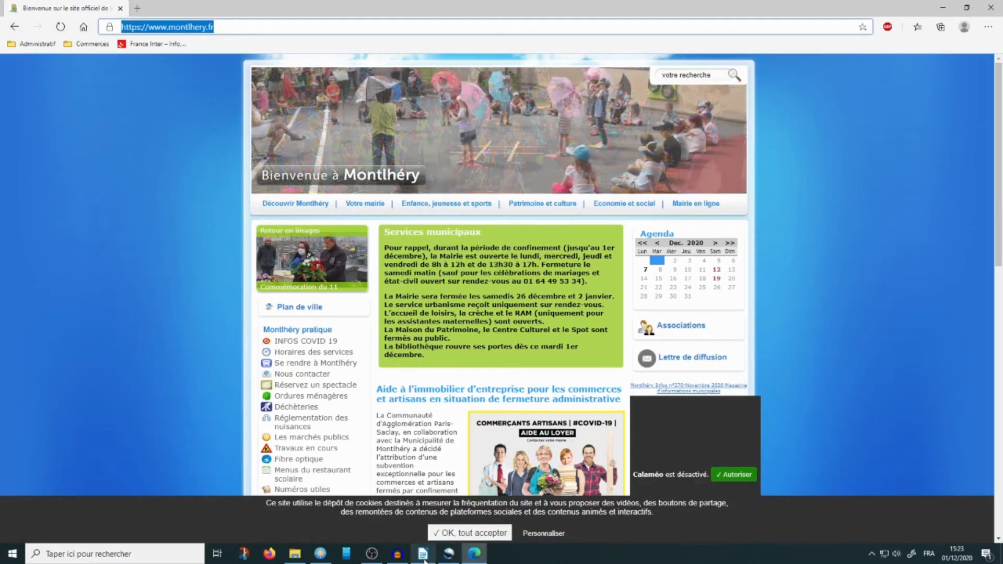
# Switch to the TUTO_019_lien_hypertexte document in LibreOffice Writer and follow its "Le club - Club Informatique Gassendi" hyperlink.
pyautogui.click(423, 554)
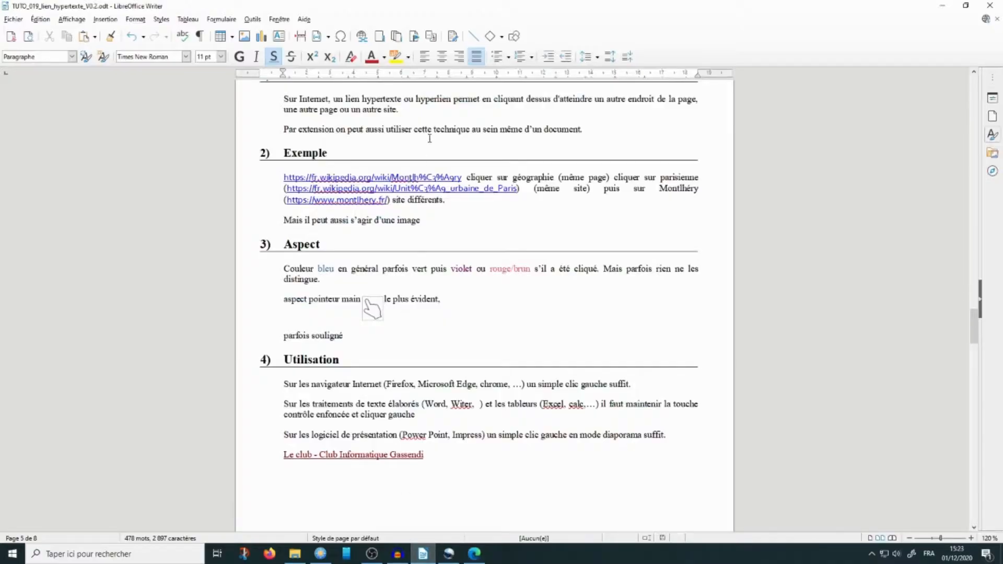
pyautogui.click(447, 136)
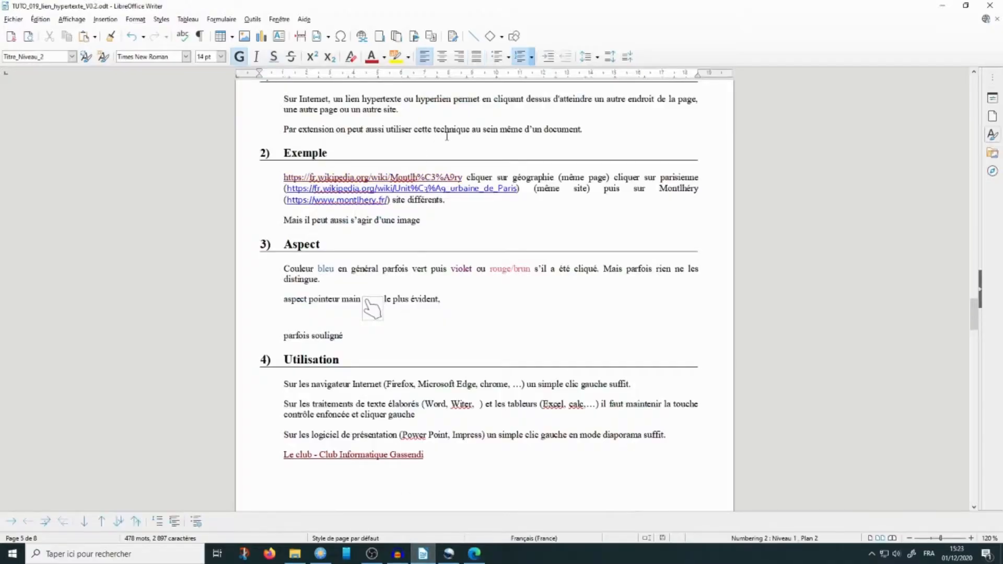
pyautogui.click(434, 212)
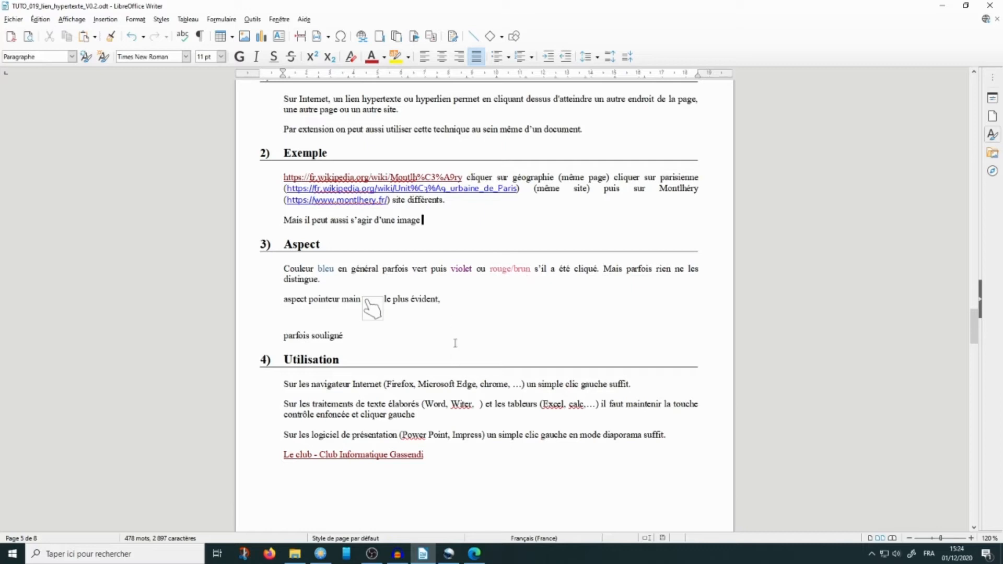
pyautogui.scroll(-2, 437, 330)
pyautogui.click(438, 393)
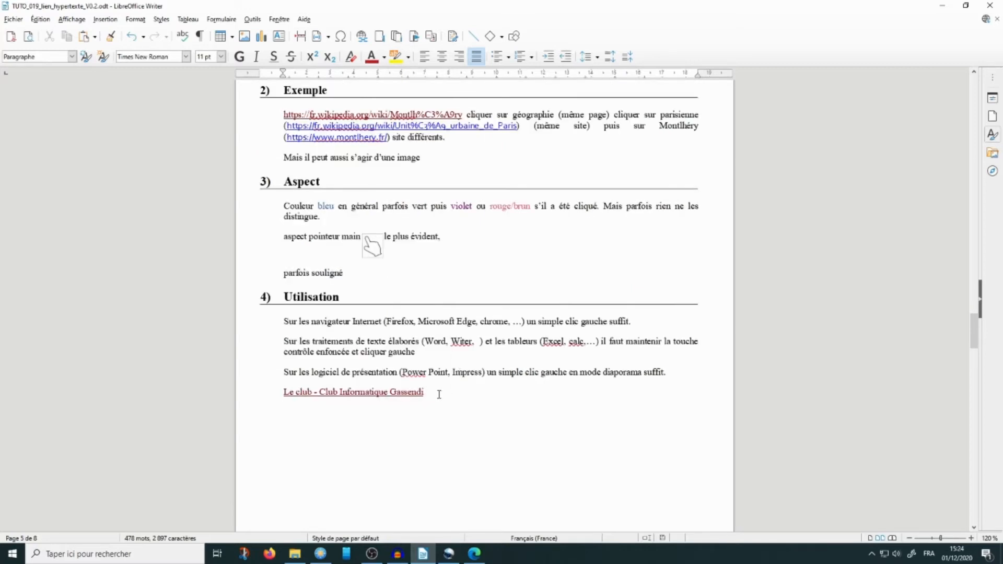
pyautogui.keyDown('ctrl'); pyautogui.click(373, 393); pyautogui.keyUp('ctrl')
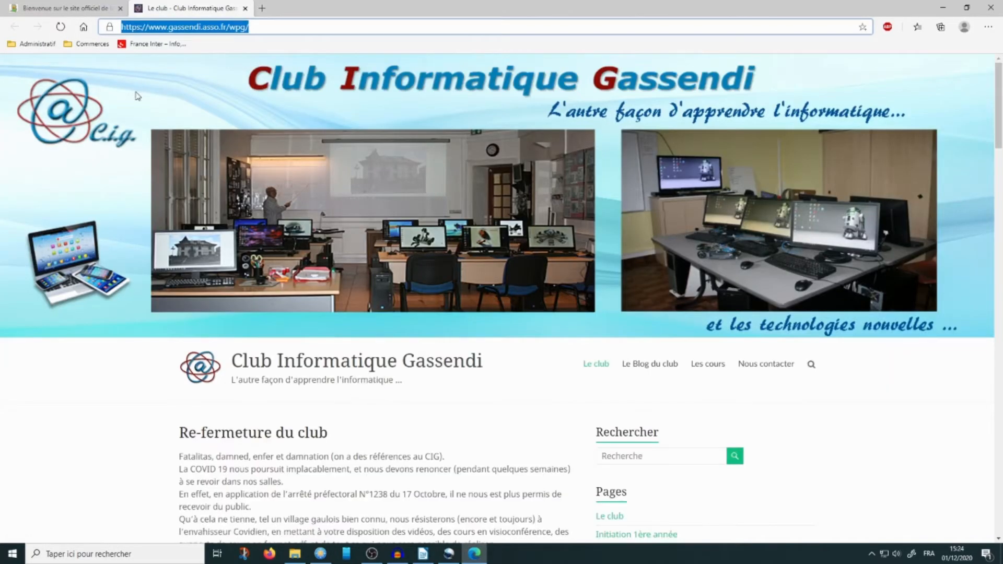
pyautogui.click(269, 27)
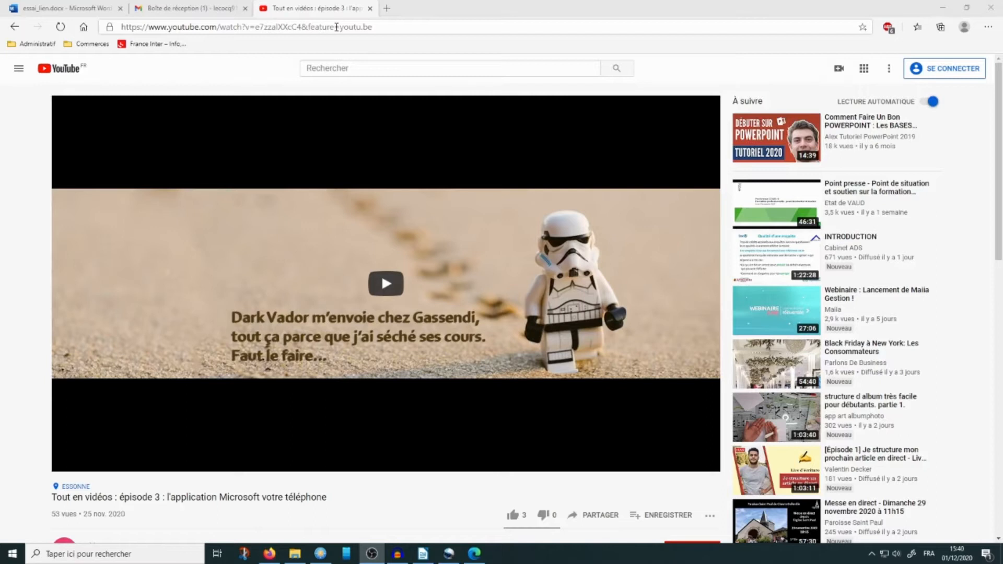
# Copy the full web address of the YouTube video "Tout en vidéos : épisode 3".
pyautogui.click(388, 28)
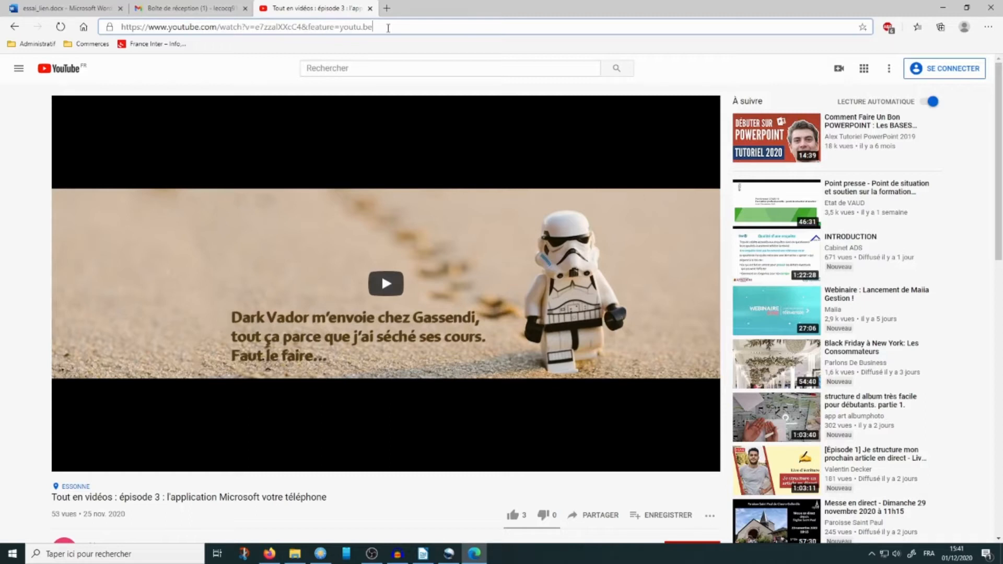
pyautogui.hotkey('ctrl', 'a')
pyautogui.hotkey('ctrl', 'c')
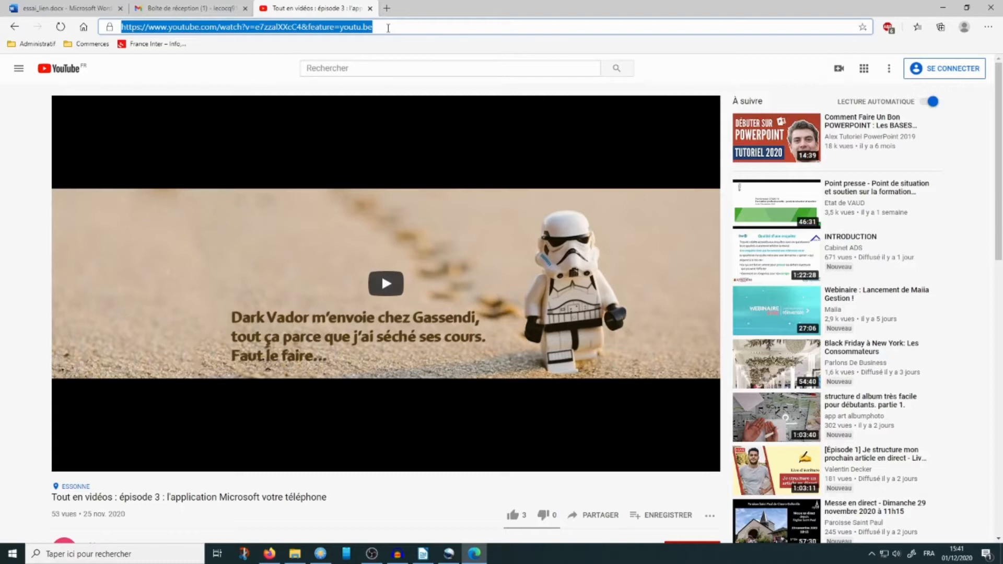
# Write the word "exemple" in the blank essai_lien.docx document in Word online.
pyautogui.click(48, 10)
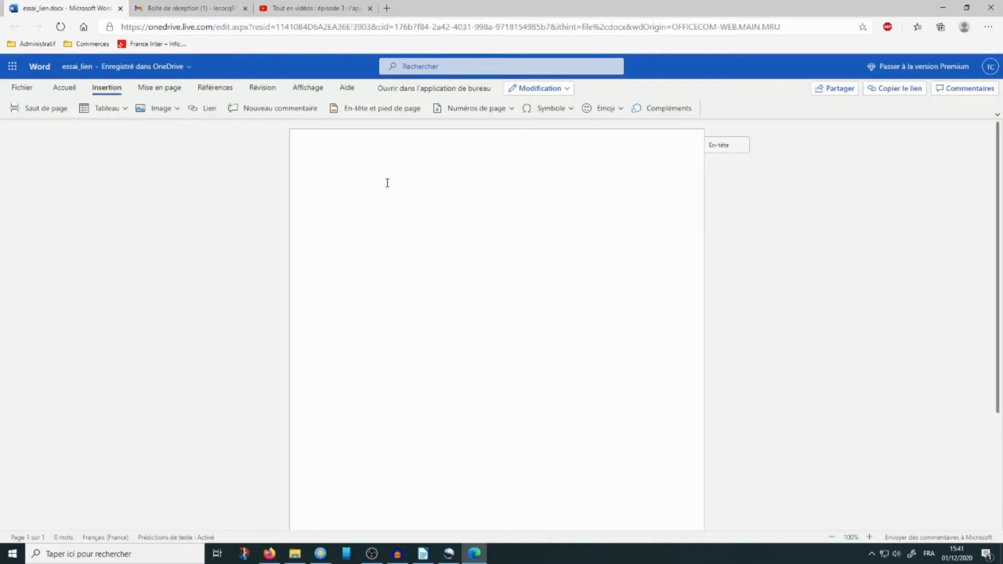
pyautogui.write('exemple')
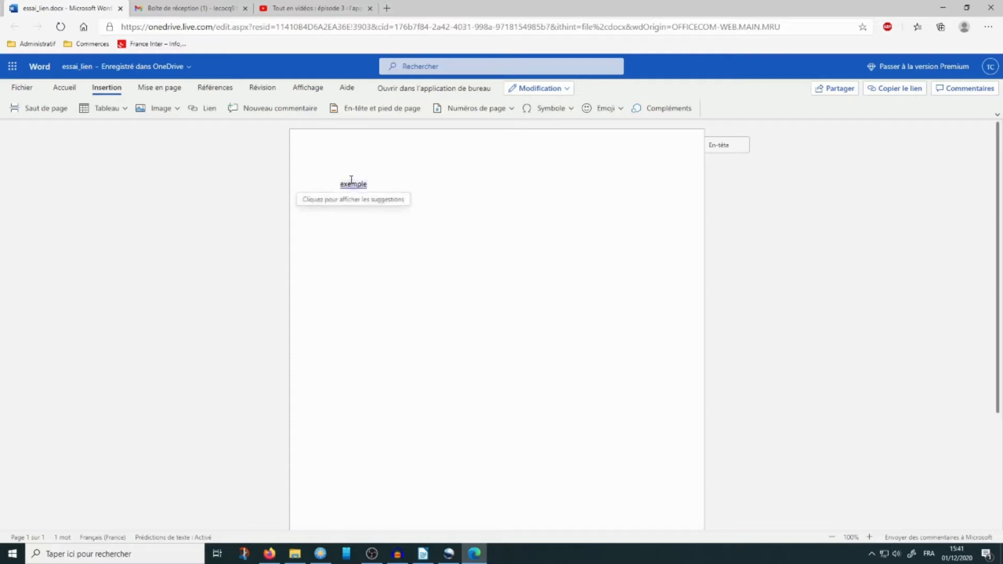
# Turn the word "exemple" into a hyperlink to the copied YouTube video address.
pyautogui.moveTo(388, 184); pyautogui.dragTo(337, 185)
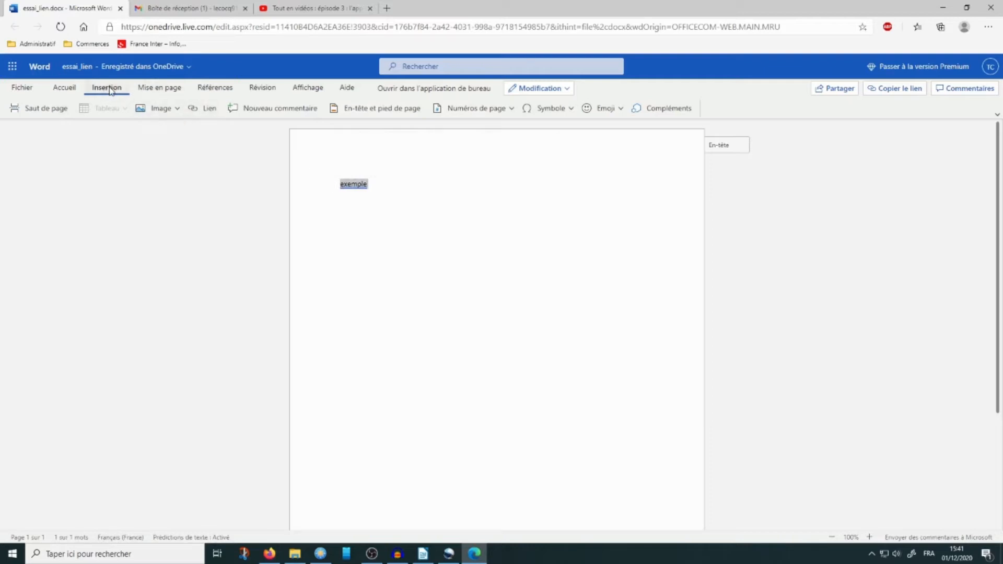
pyautogui.click(202, 110)
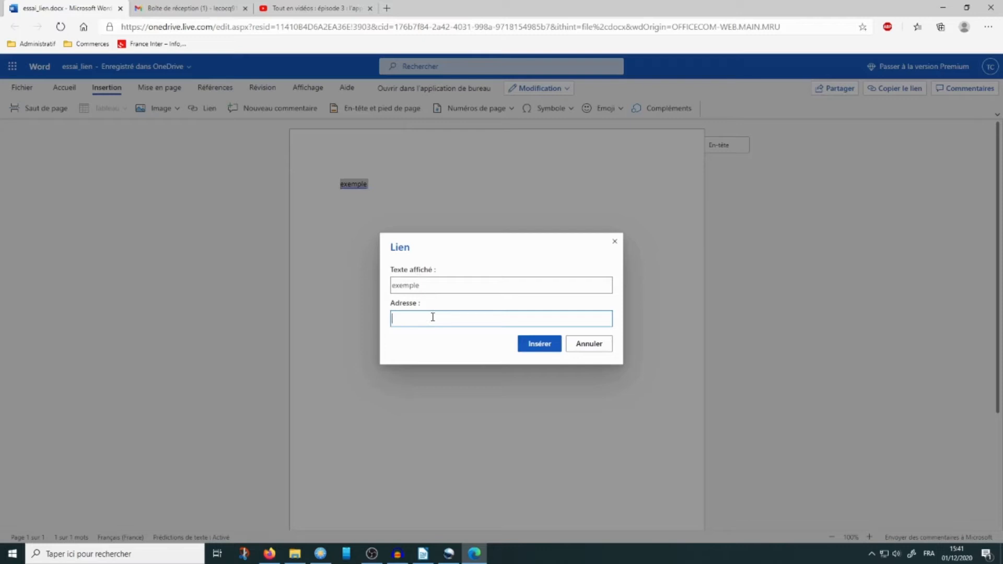
pyautogui.hotkey('ctrl', 'v')
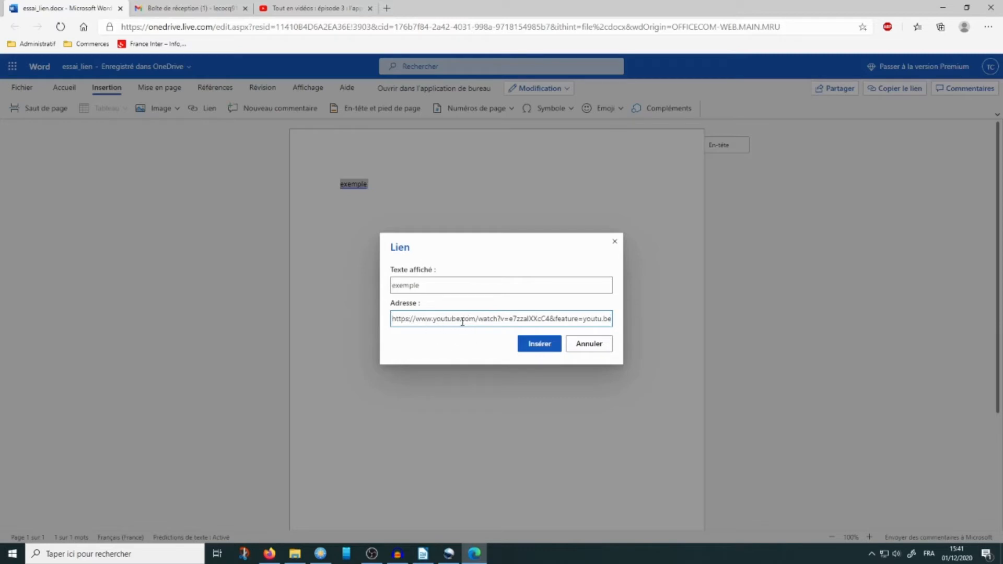
pyautogui.click(535, 345)
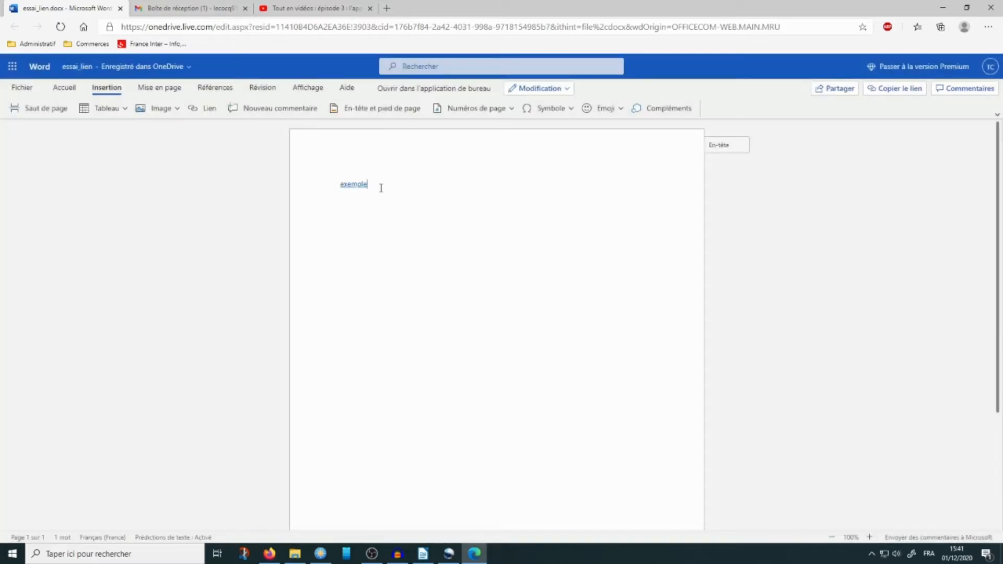
# Switch to the Gmail draft and insert a link displayed as "lien" that points to the copied YouTube video address.
pyautogui.moveTo(343, 185)
pyautogui.click(188, 8)
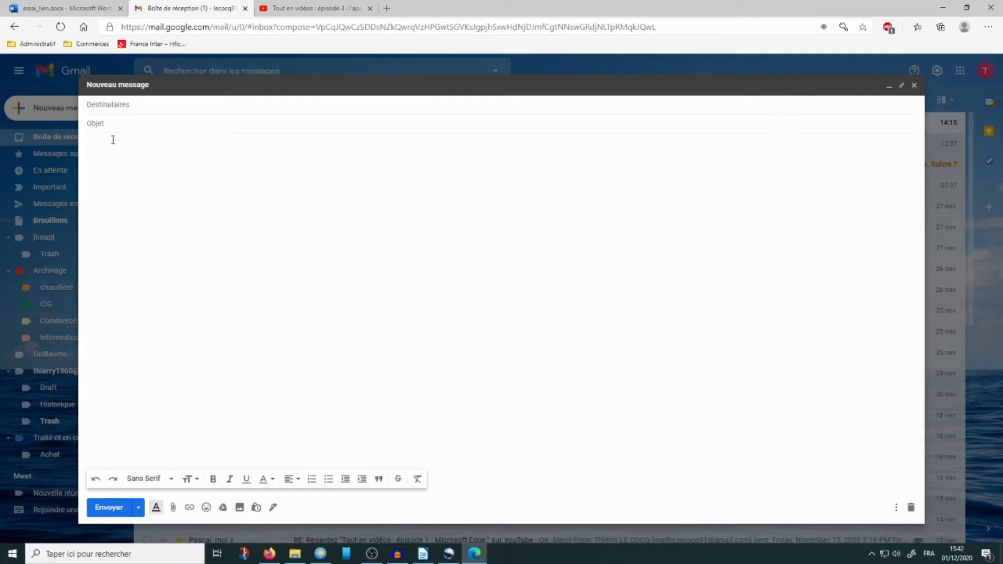
pyautogui.click(189, 510)
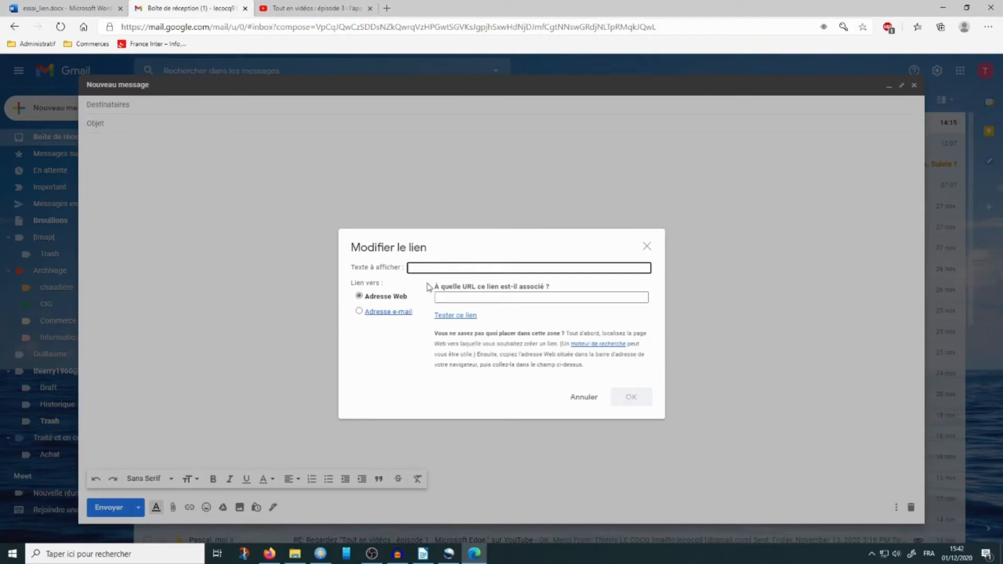
pyautogui.write('lien')
pyautogui.click(454, 296)
pyautogui.click(454, 296)
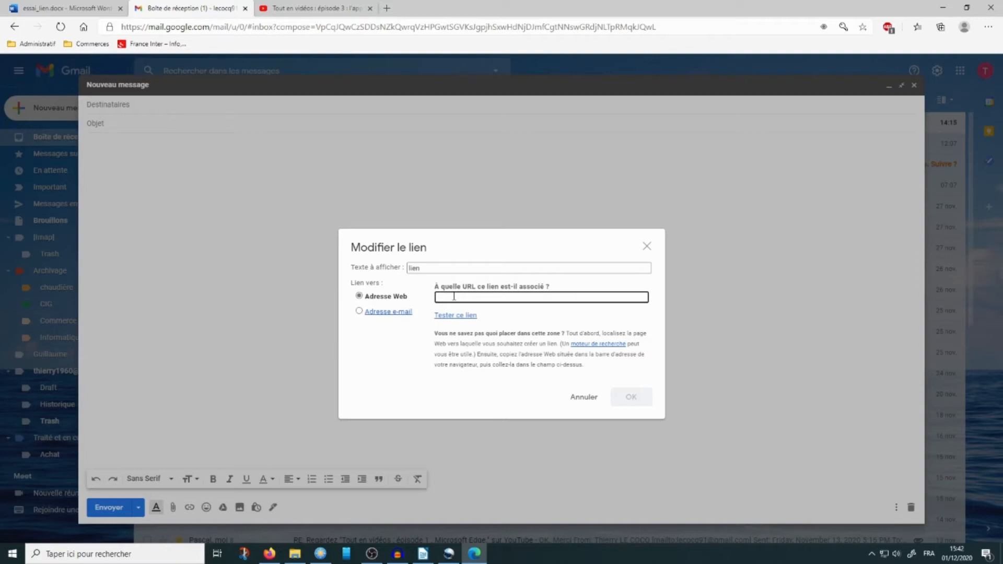
pyautogui.hotkey('ctrl', 'v')
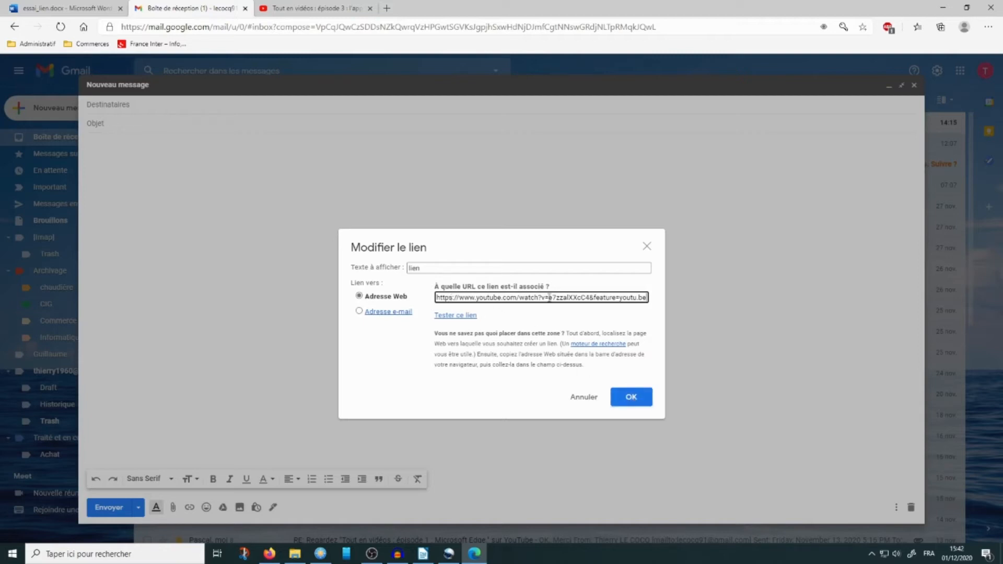
pyautogui.click(631, 398)
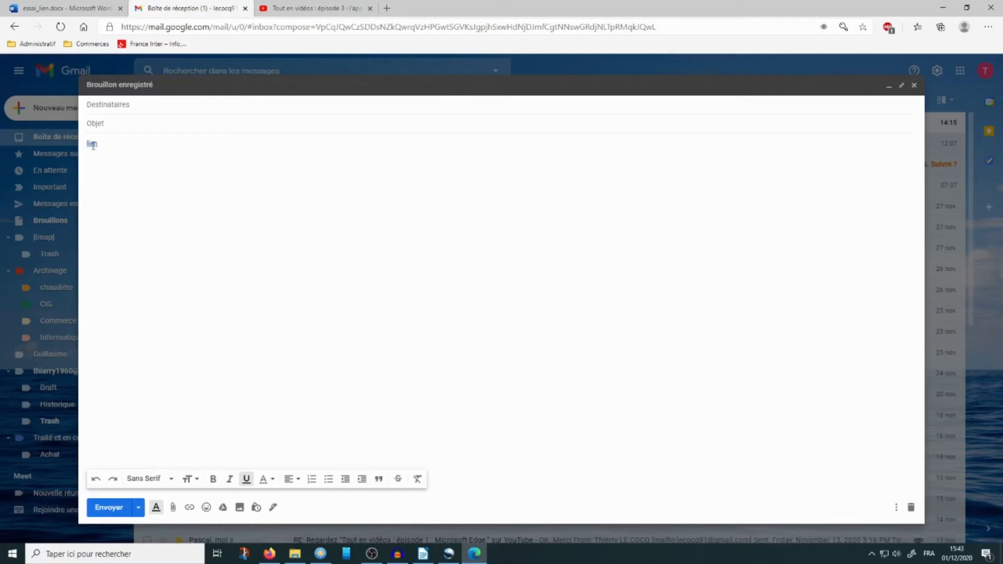
pyautogui.click(126, 143)
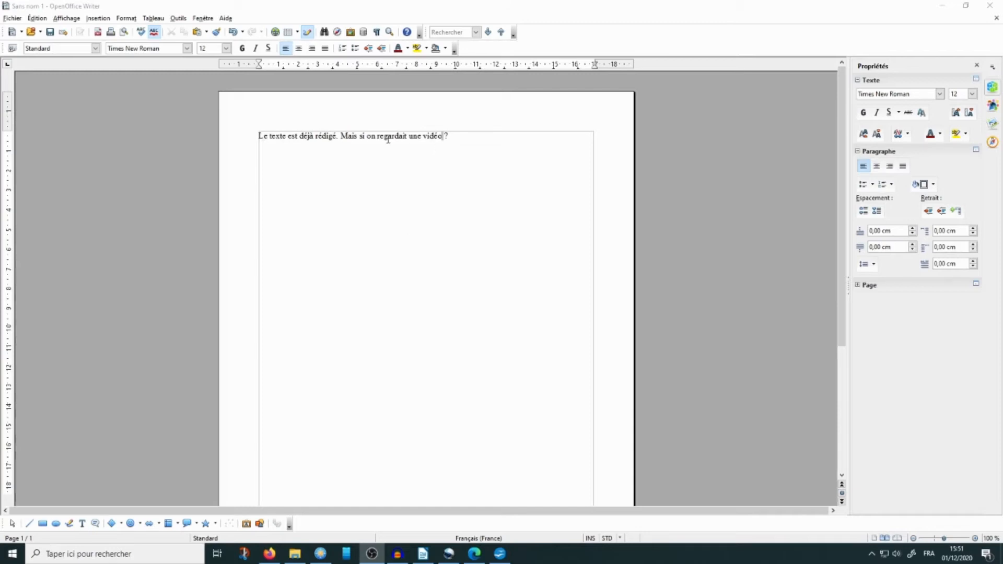
# In OpenOffice Writer, turn "vidéo ?" at the end of the sentence into a web hyperlink to the copied YouTube video address.
pyautogui.moveTo(425, 136); pyautogui.dragTo(448, 137)
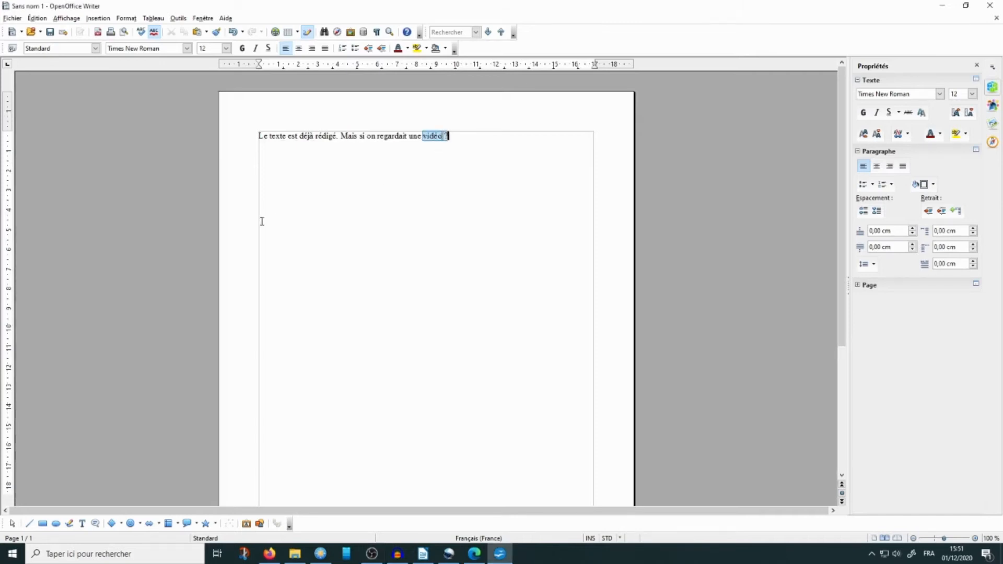
pyautogui.click(105, 20)
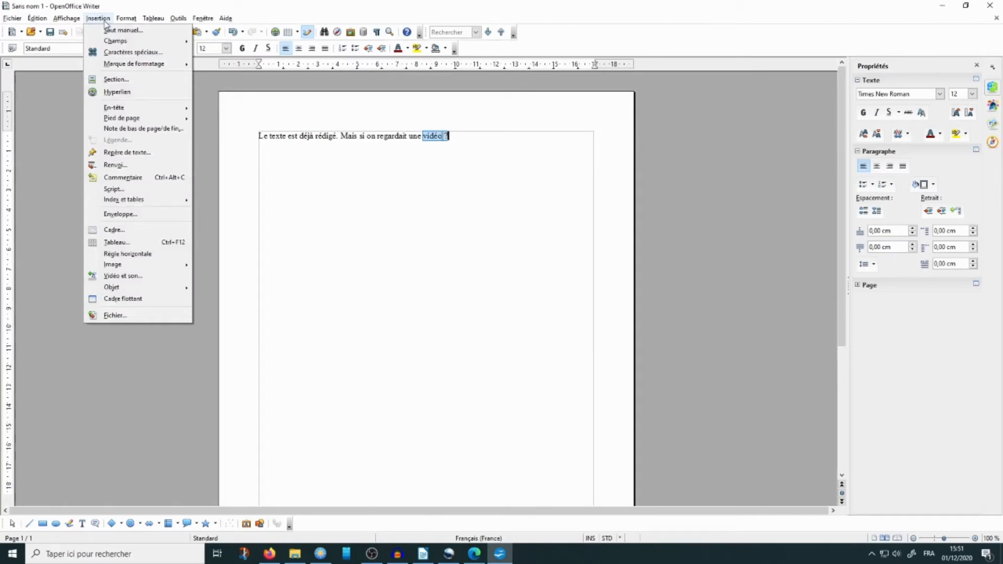
pyautogui.click(130, 94)
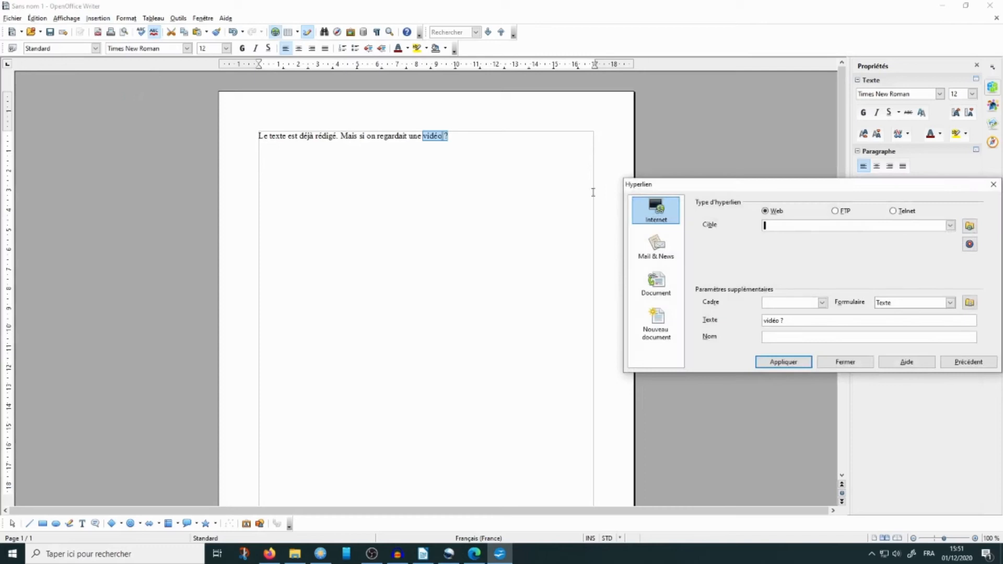
pyautogui.moveTo(824, 186); pyautogui.dragTo(547, 176)
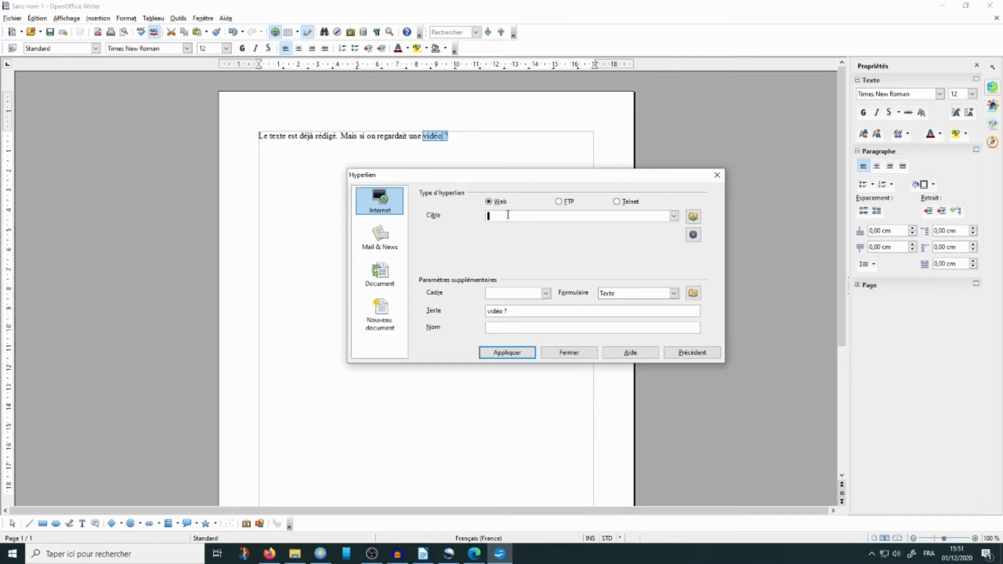
pyautogui.write('https://www.youtube.com/watch?v=e7zzalXXcC4&feature=youtu.be')
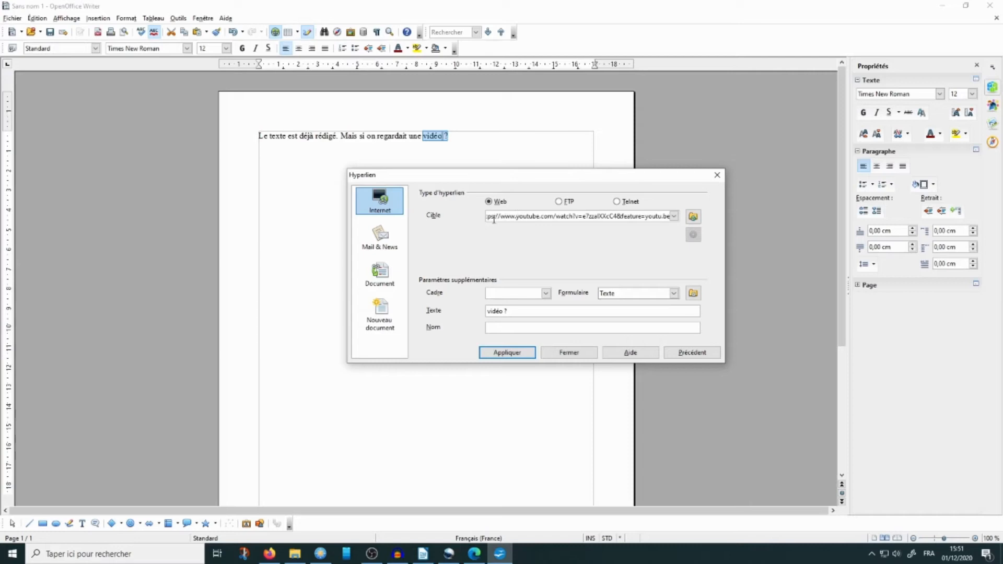
pyautogui.press('Home')
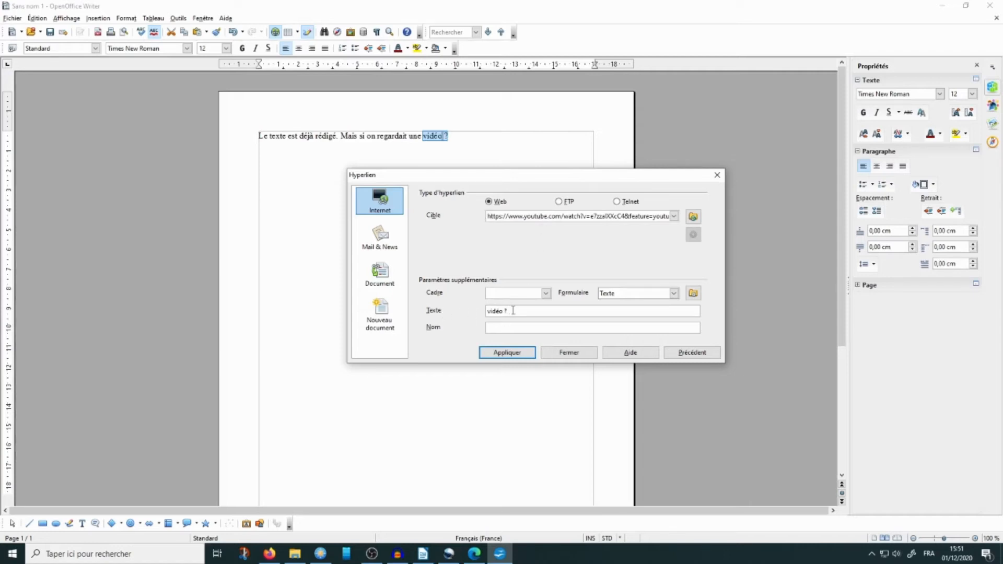
pyautogui.click(506, 354)
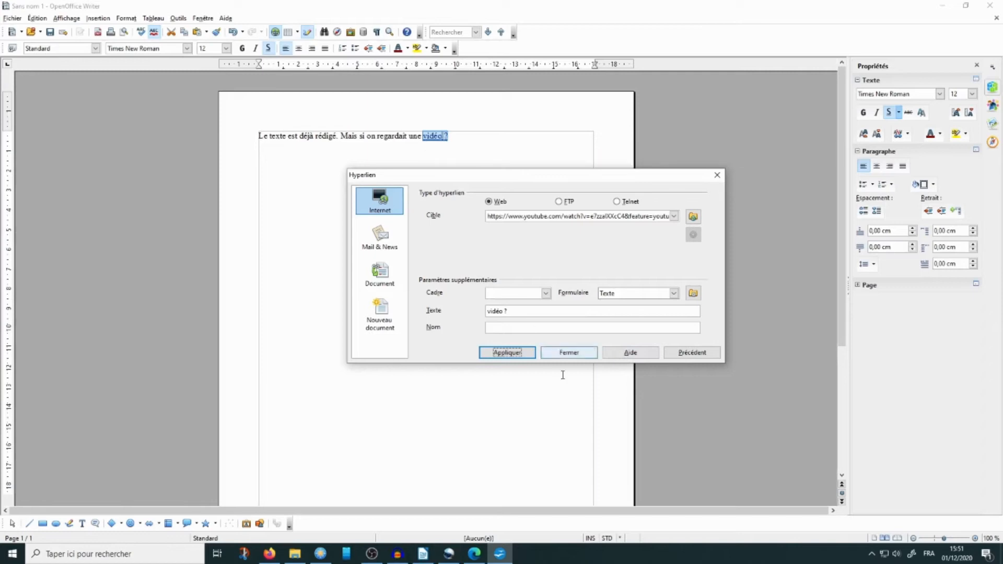
pyautogui.click(569, 352)
pyautogui.click(466, 248)
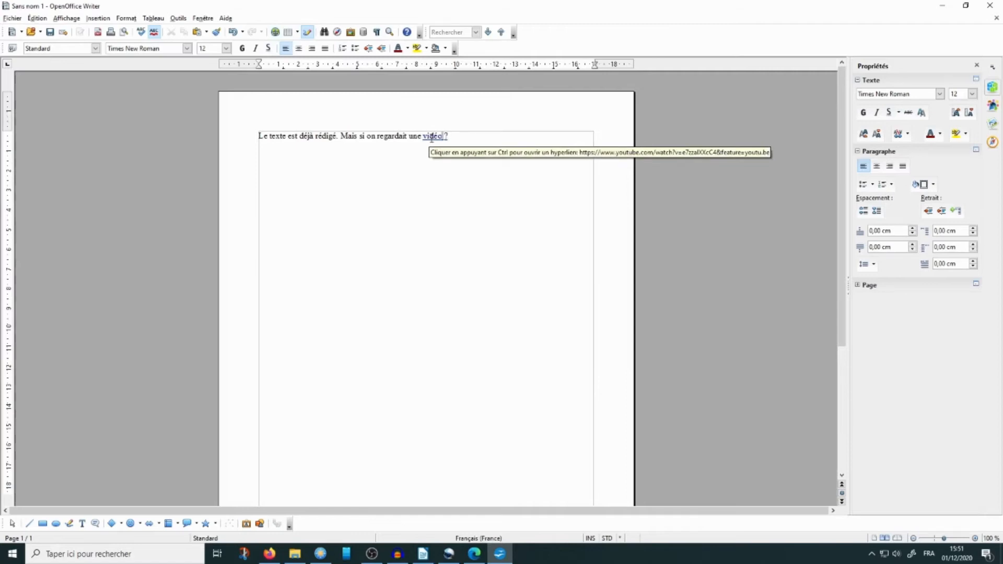
# Follow the "vidéo ?" hyperlink to the YouTube page in Edge and pause the video.
pyautogui.keyDown('ctrl'); pyautogui.click(431, 139); pyautogui.keyUp('ctrl')
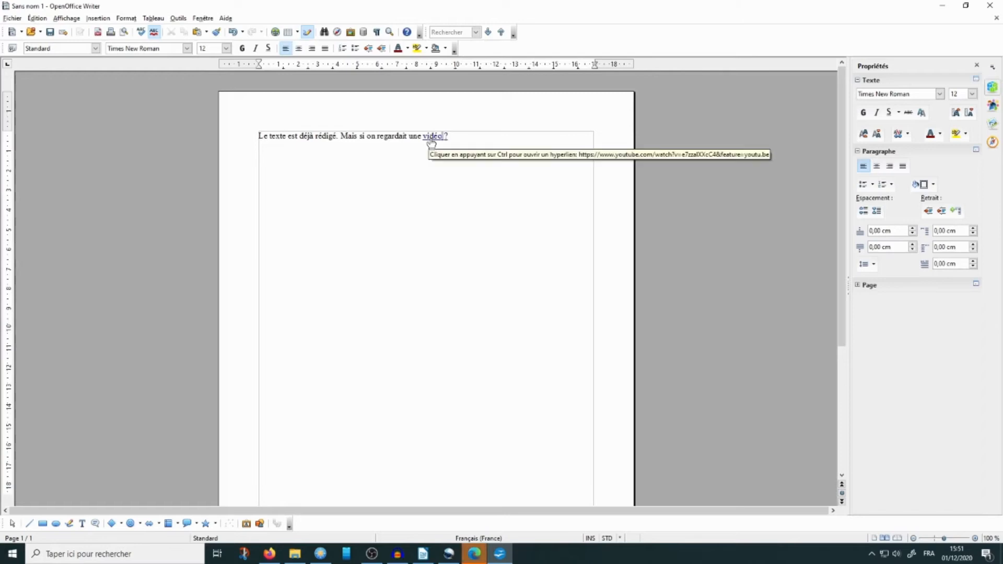
pyautogui.click(476, 556)
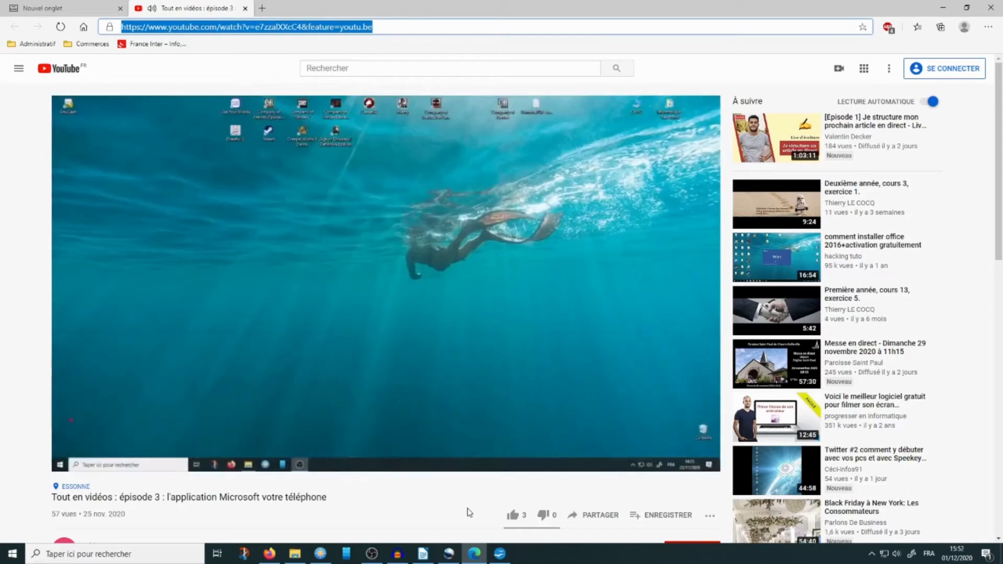
pyautogui.click(349, 415)
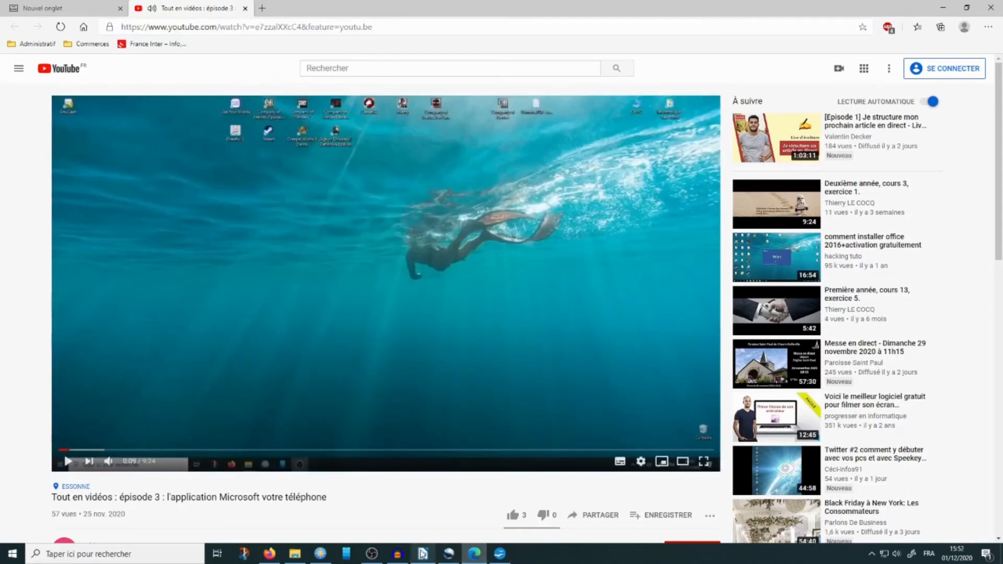
# Close the "Tout en vidéos : épisode 3" YouTube tab in Edge.
pyautogui.moveTo(423, 554)
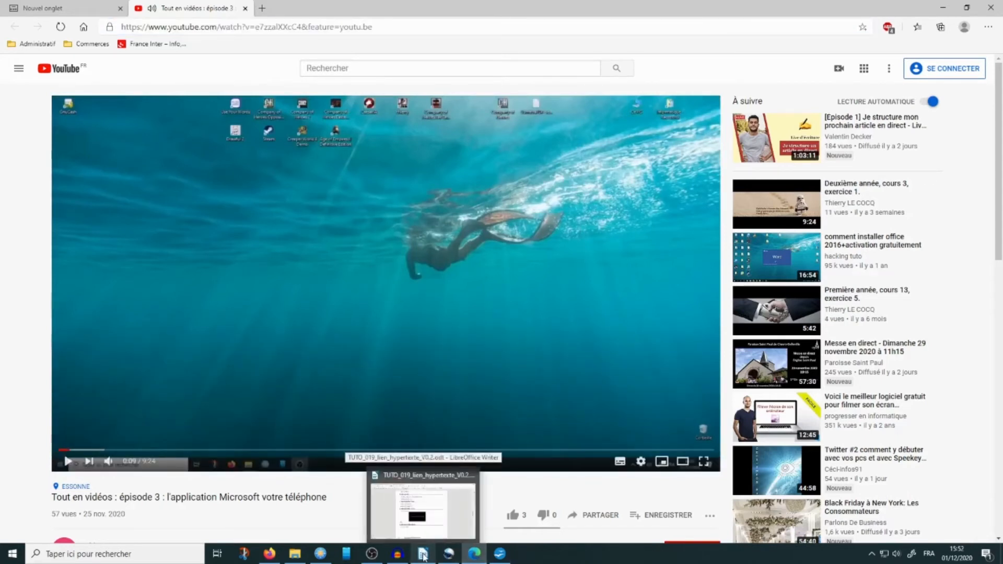
pyautogui.click(423, 555)
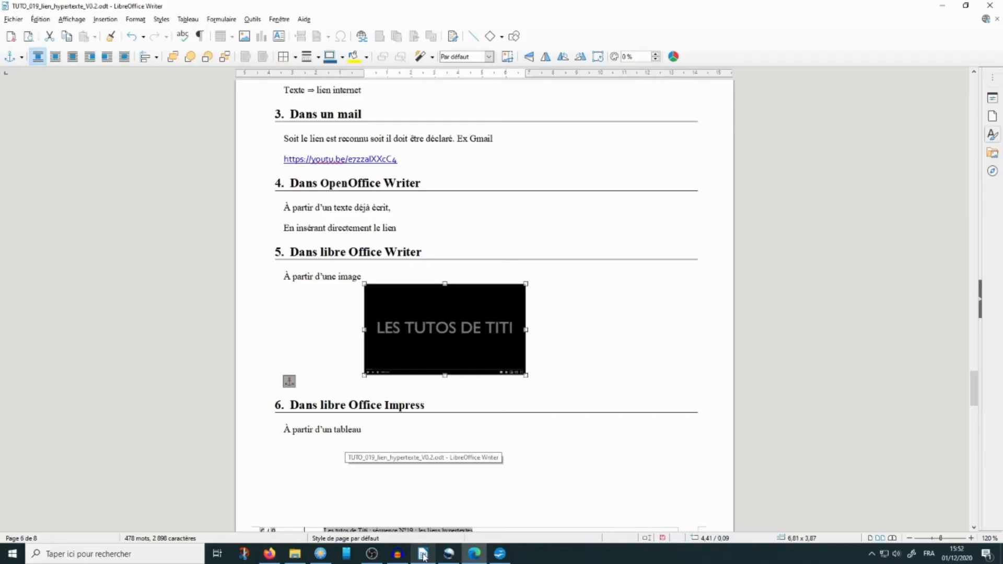
pyautogui.click(475, 556)
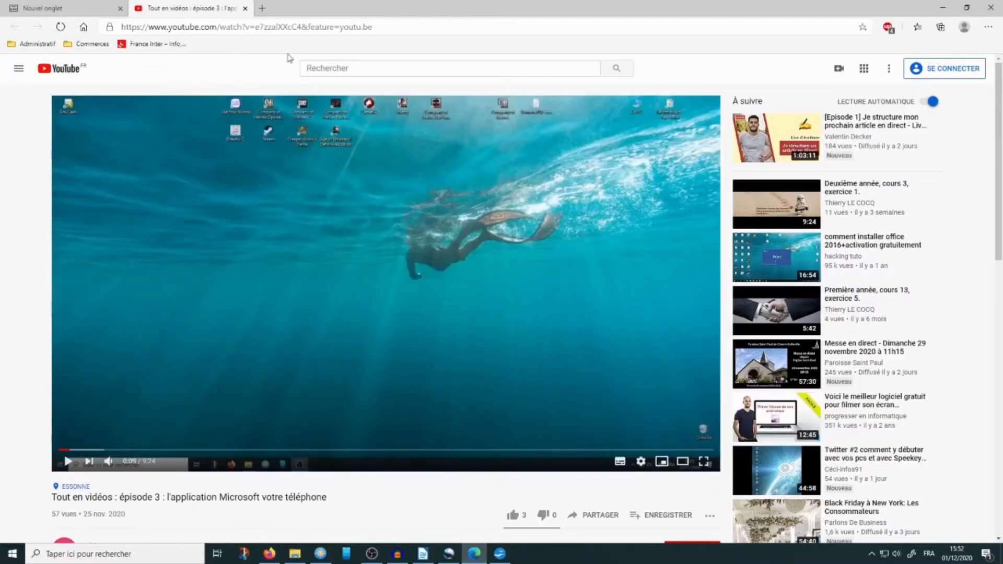
pyautogui.click(248, 13)
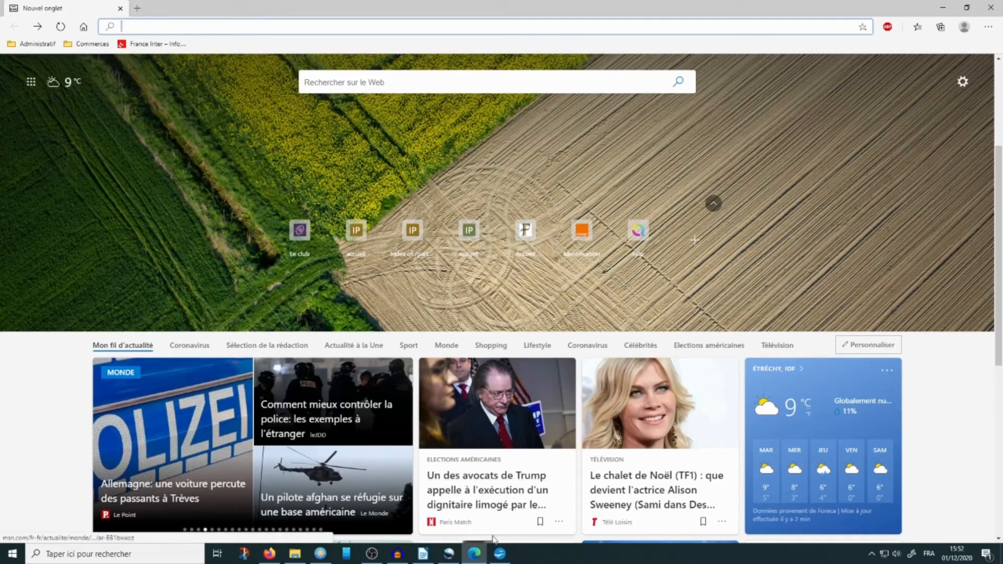
# In the TUTO_019_lien_hypertexte_V0.2.odt document in LibreOffice Writer, link the "LES TUTOS DE TITI" image to the copied YouTube video address.
pyautogui.click(423, 554)
pyautogui.click(580, 309)
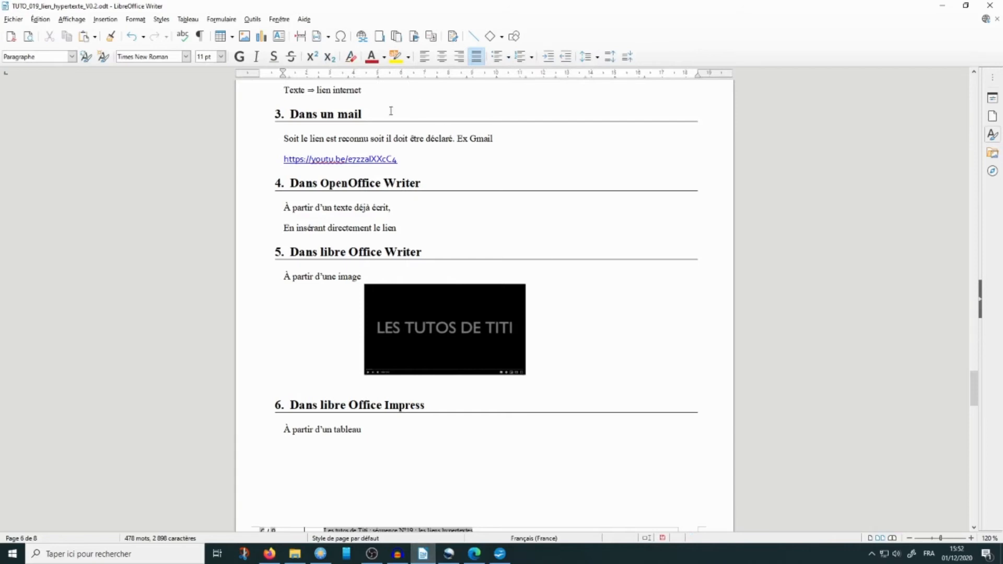
pyautogui.click(438, 312)
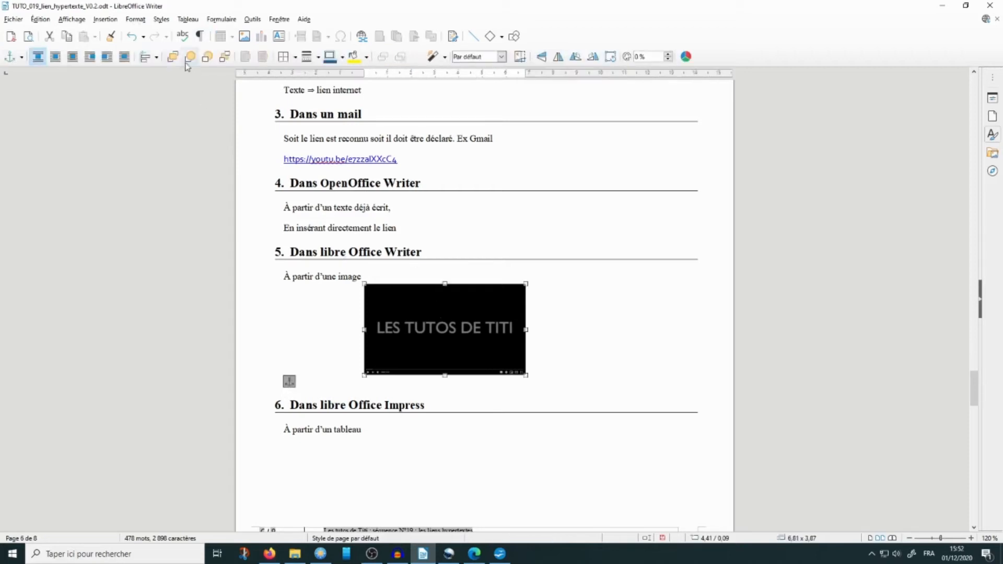
pyautogui.click(106, 21)
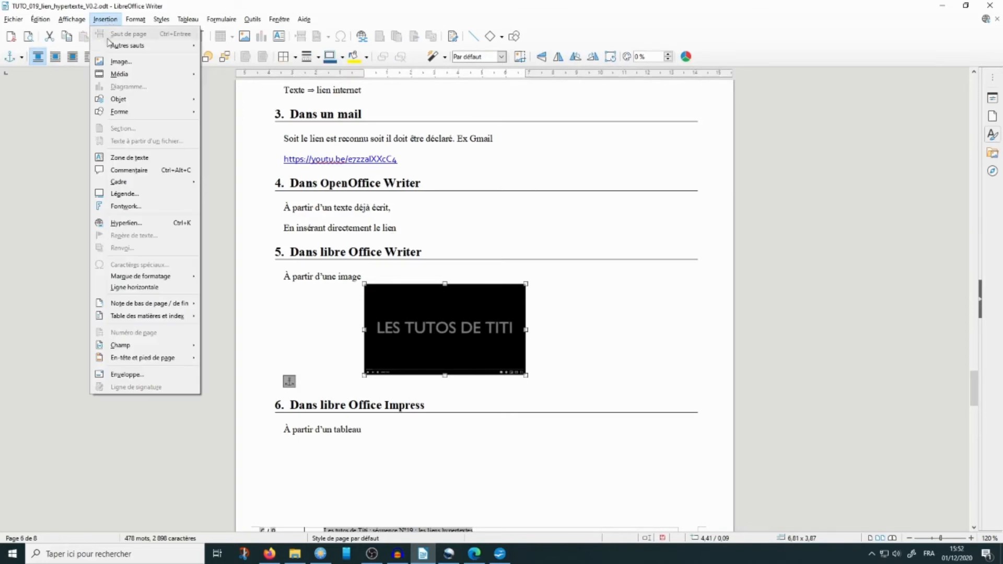
pyautogui.click(144, 227)
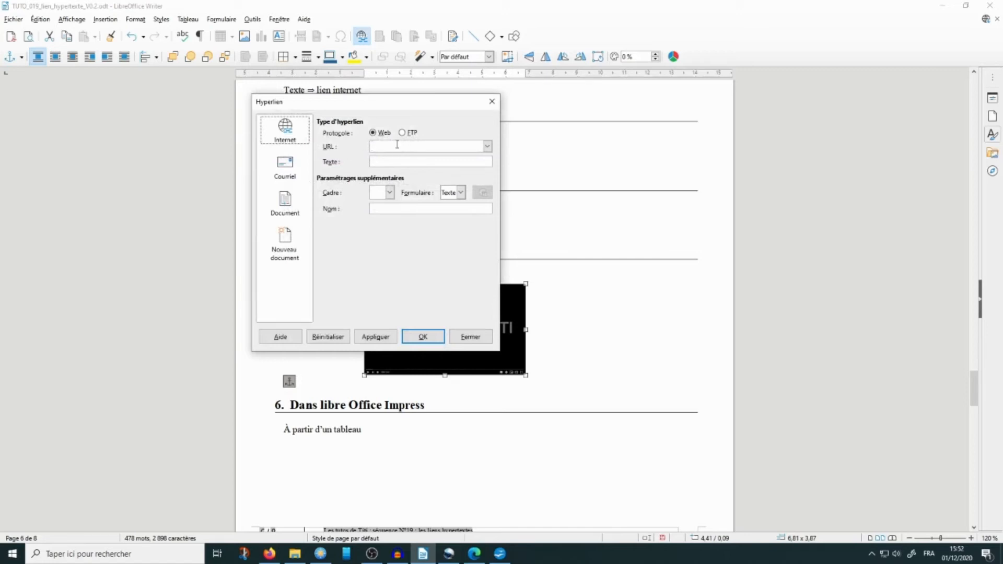
pyautogui.write('watch?v=e7zzalXXcC4&feature=youtu.be')
pyautogui.press('Left')
pyautogui.press('Left')
pyautogui.press('Left')
pyautogui.press('Left')
pyautogui.press('Left')
pyautogui.press('Left')
pyautogui.press('Left')
pyautogui.press('Left')
pyautogui.press('Left')
pyautogui.press('Left')
pyautogui.press('Left')
pyautogui.press('Left')
pyautogui.press('Left')
pyautogui.press('Left')
pyautogui.press('Left')
pyautogui.press('Left')
pyautogui.press('Left')
pyautogui.press('Left')
pyautogui.press('Left')
pyautogui.press('Left')
pyautogui.click(423, 337)
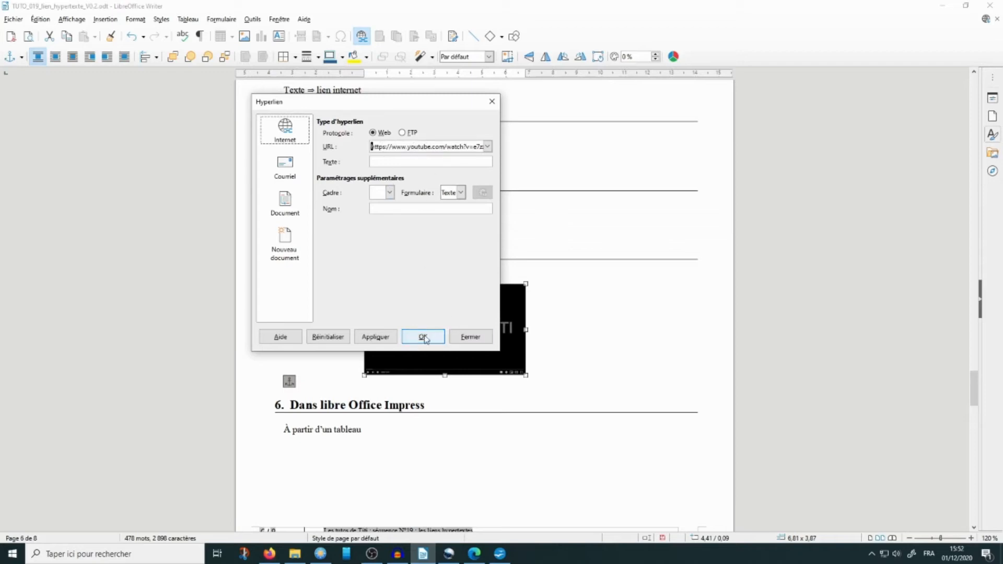
pyautogui.click(335, 324)
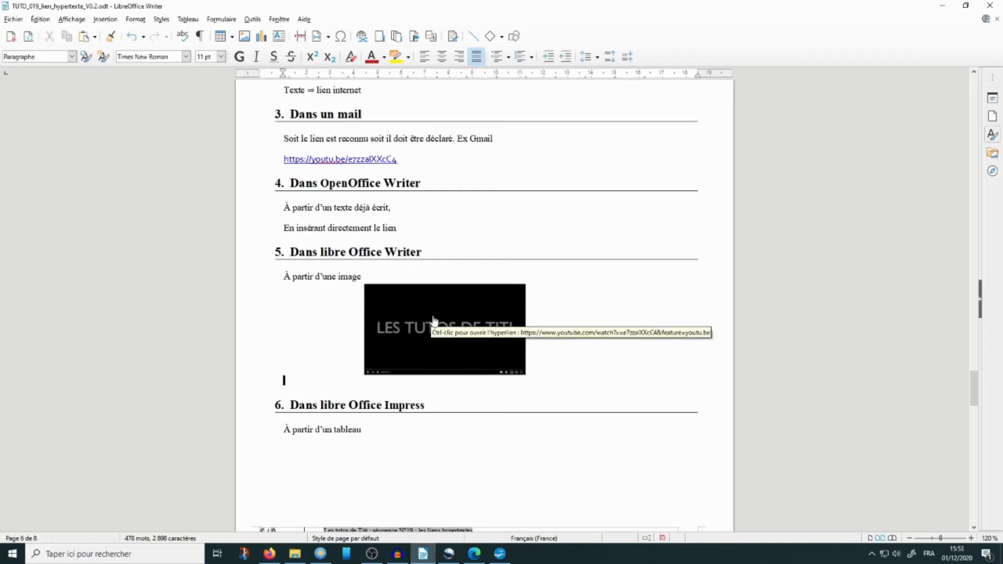
# Test the image's hyperlink by opening and pausing the video, and return to the LibreOffice Writer document.
pyautogui.keyDown('ctrl'); pyautogui.click(432, 316); pyautogui.keyUp('ctrl')
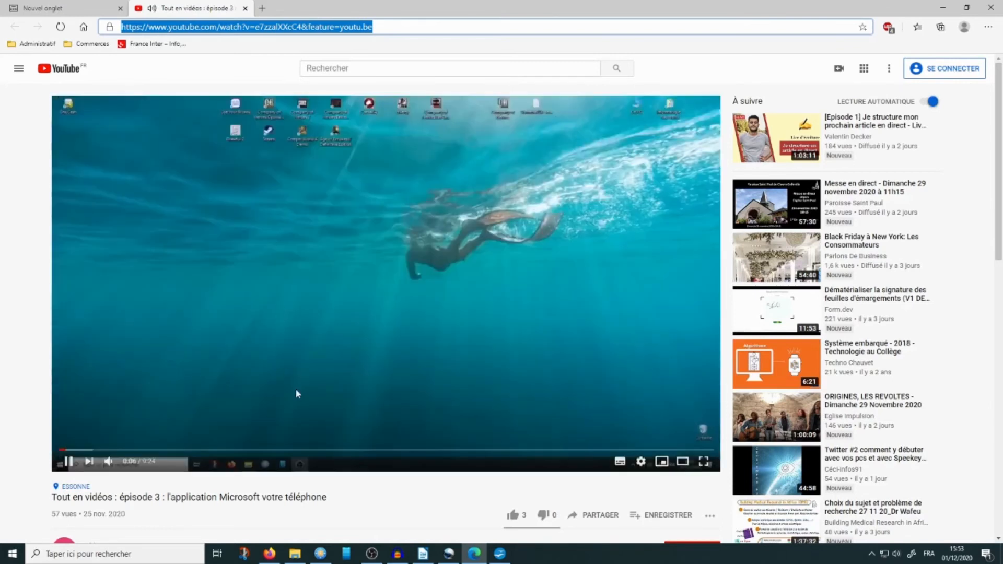
pyautogui.click(296, 388)
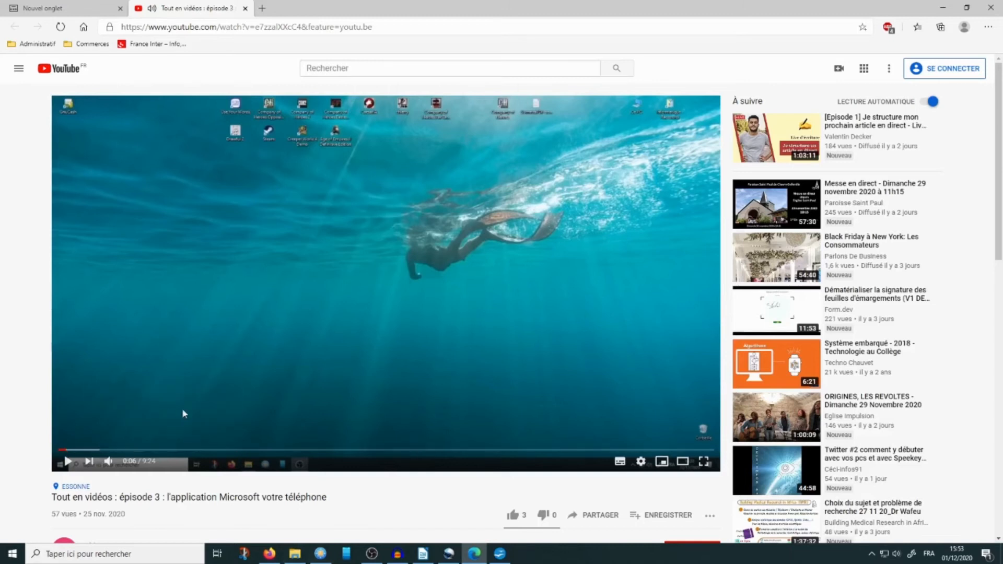
pyautogui.click(424, 555)
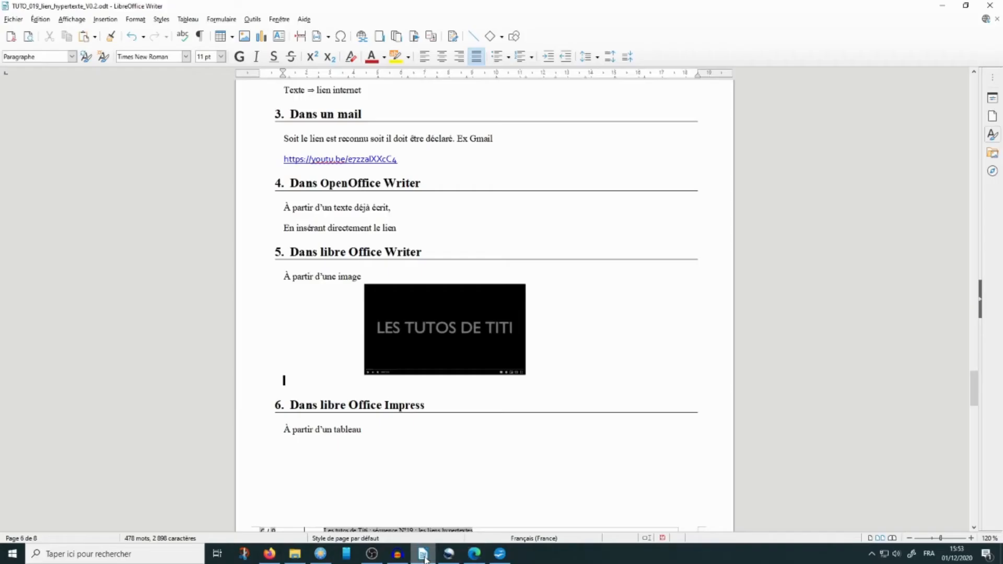
pyautogui.click(350, 477)
pyautogui.scroll(-3, 350, 477)
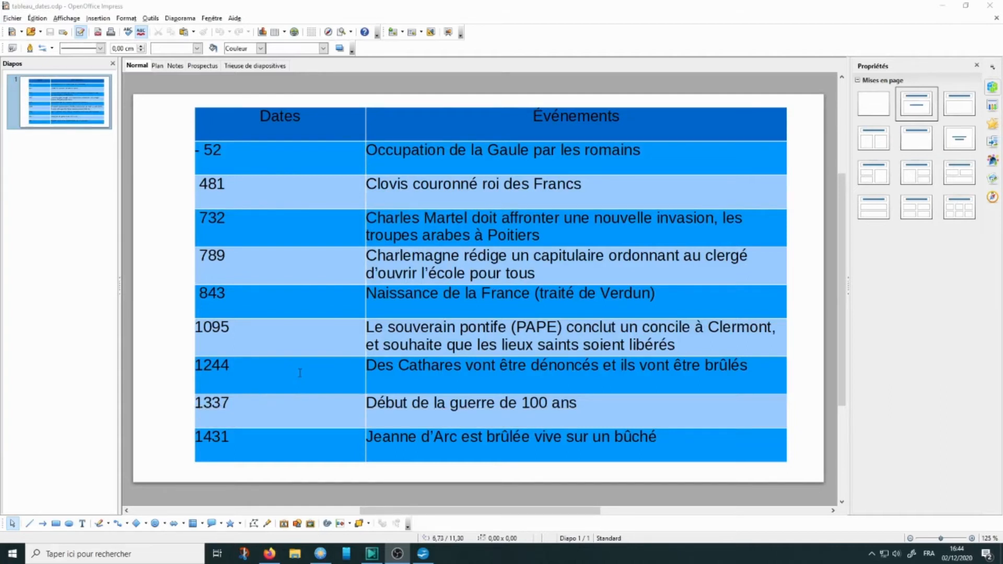
# Switch to Firefox and copy the full web address of the aletoiledor.com page about 10 great dates in French history.
pyautogui.moveTo(272, 555)
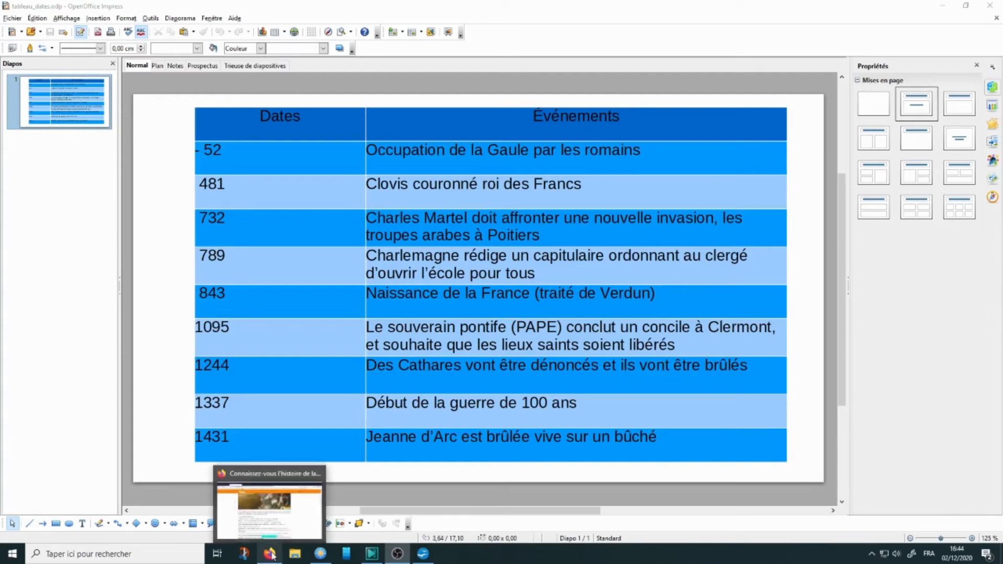
pyautogui.click(273, 556)
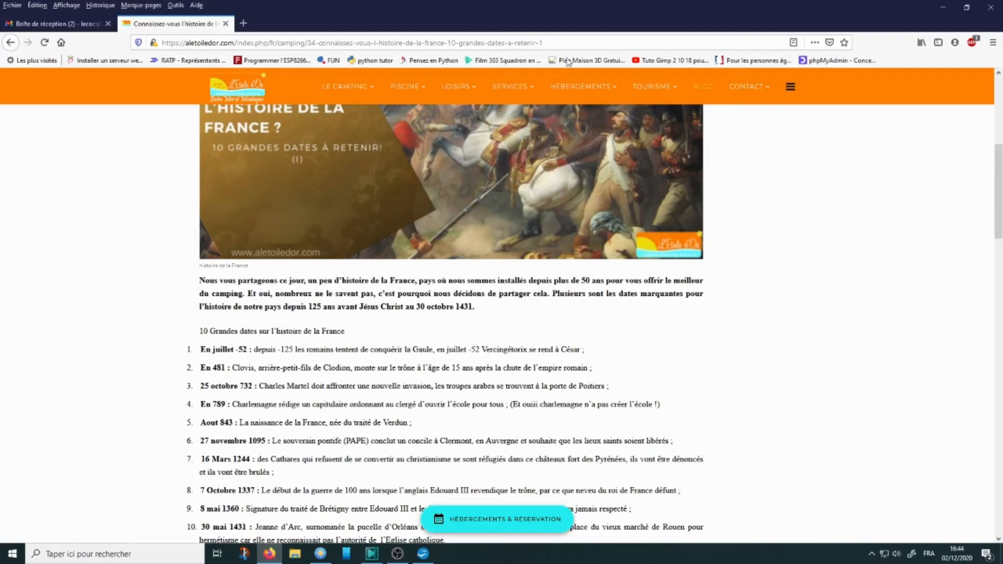
pyautogui.click(572, 40)
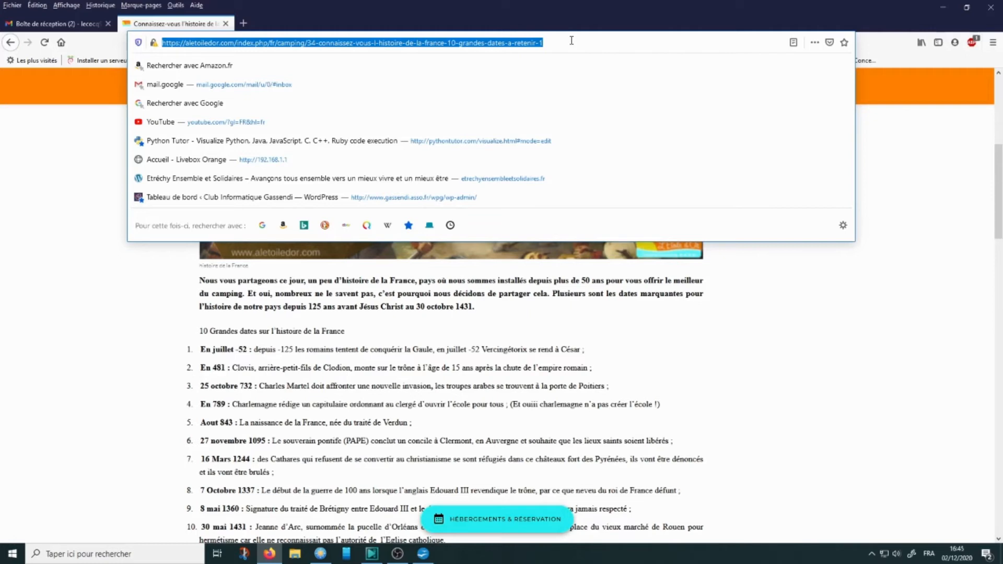
pyautogui.click(148, 347)
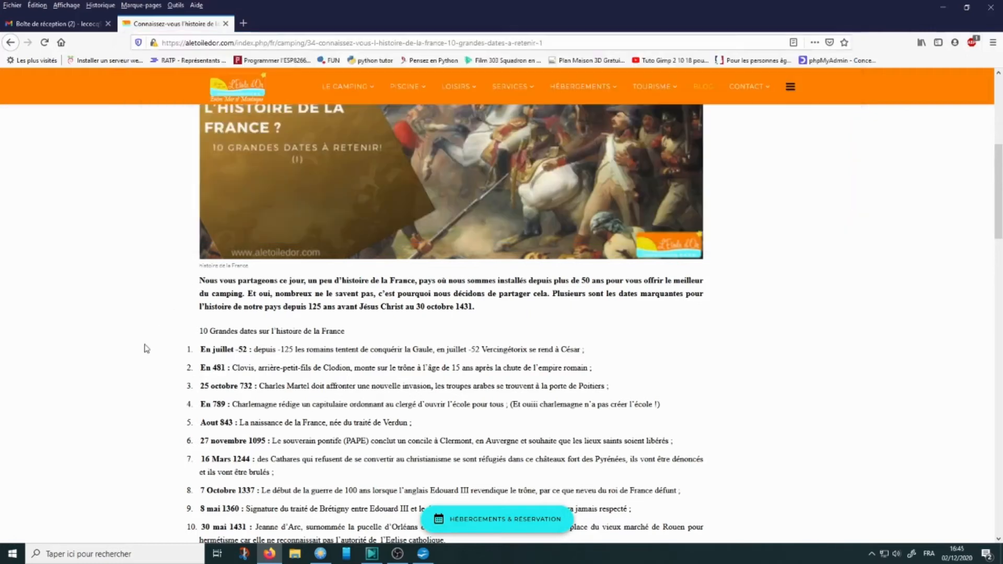
# Switch to tableau_dates.odp in OpenOffice Impress and link the dates table to the copied aletoiledor.com web address.
pyautogui.click(424, 557)
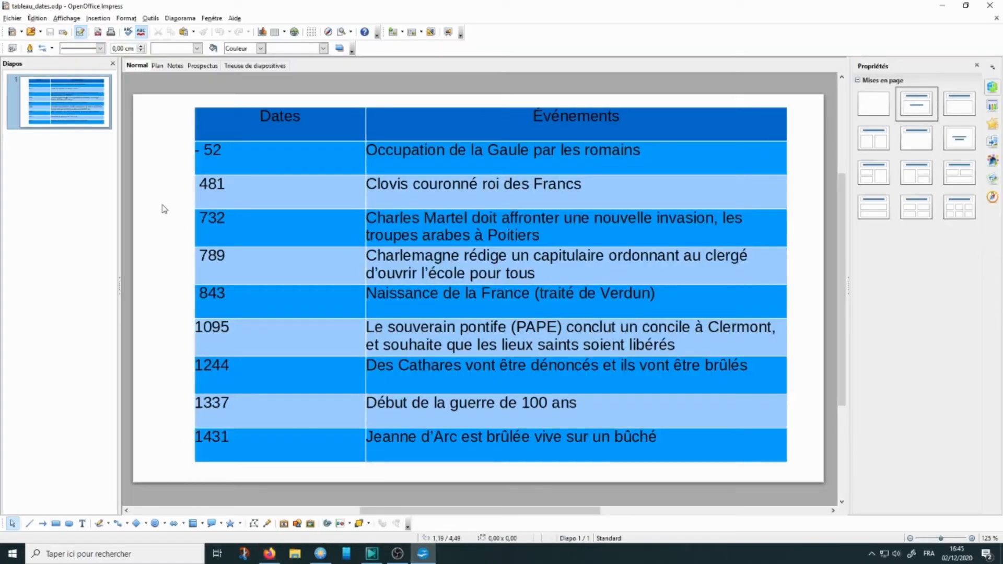
pyautogui.click(208, 111)
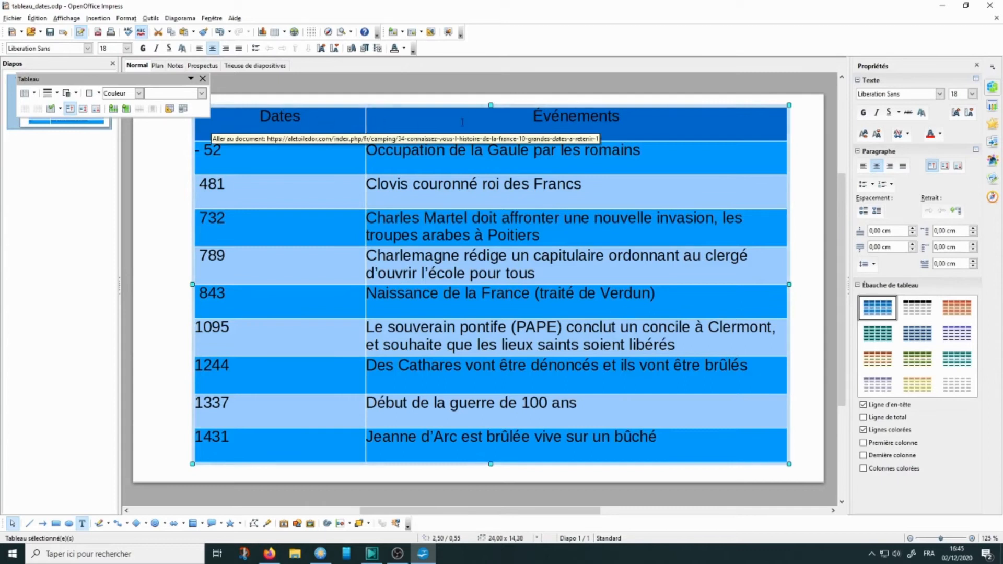
pyautogui.click(99, 18)
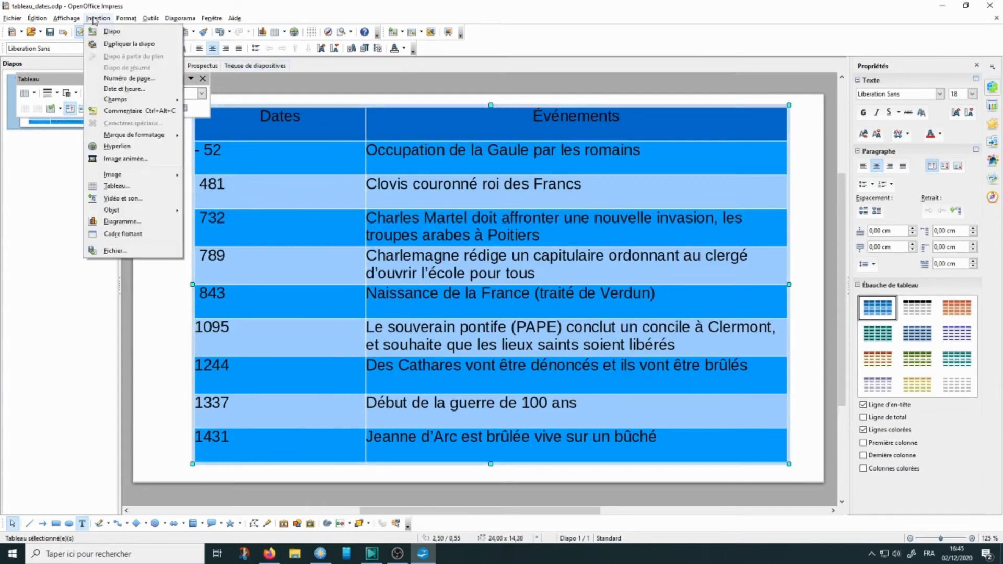
pyautogui.click(117, 146)
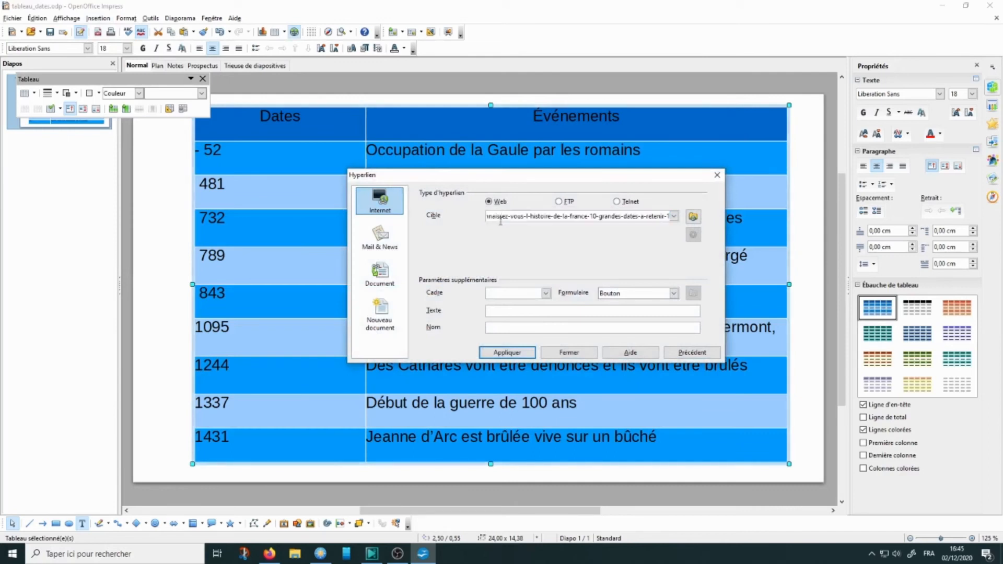
pyautogui.hotkey('ctrl', 'a')
pyautogui.hotkey('ctrl', 'v')
pyautogui.click(496, 217)
pyautogui.press('Left')
pyautogui.press('Left')
pyautogui.press('Left')
pyautogui.press('Left')
pyautogui.press('Left')
pyautogui.press('Left')
pyautogui.press('Left')
pyautogui.press('Left')
pyautogui.press('Left')
pyautogui.press('Left')
pyautogui.press('Left')
pyautogui.press('Left')
pyautogui.press('Left')
pyautogui.press('Left')
pyautogui.press('Left')
pyautogui.press('Left')
pyautogui.press('Left')
pyautogui.press('Left')
pyautogui.press('Left')
pyautogui.press('Left')
pyautogui.press('Left')
pyautogui.press('Left')
pyautogui.press('Left')
pyautogui.press('Left')
pyautogui.press('Left')
pyautogui.press('Left')
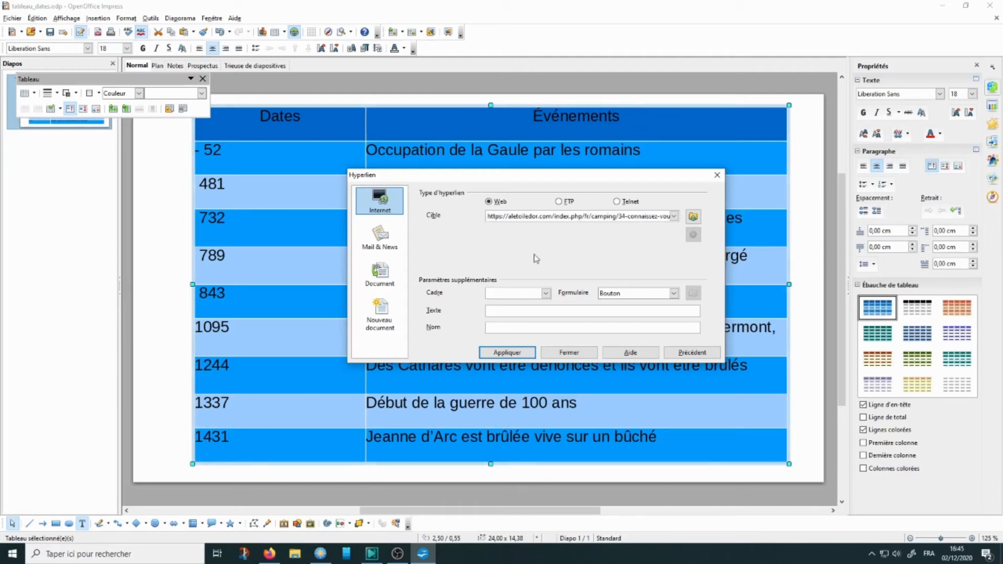
pyautogui.click(526, 354)
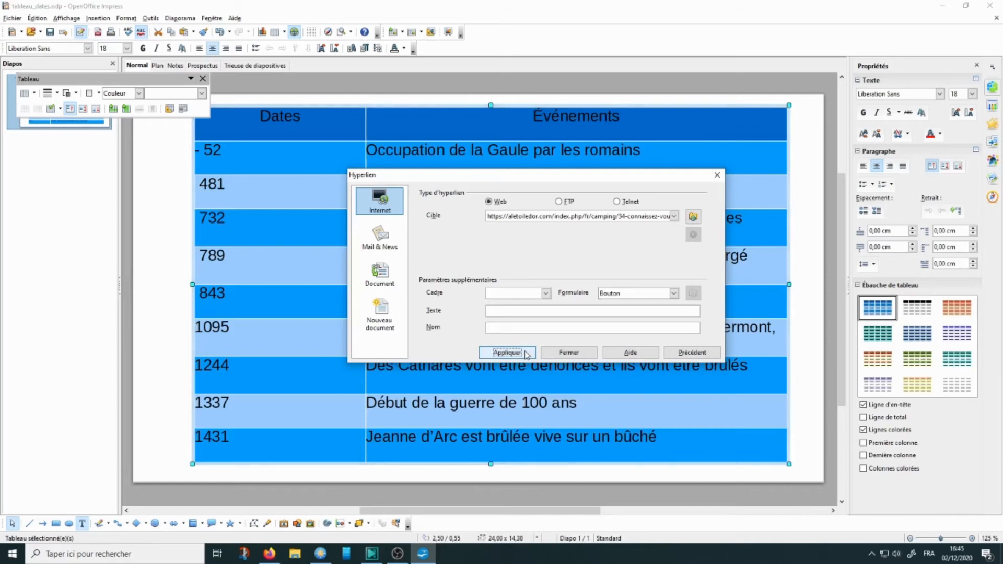
pyautogui.click(569, 351)
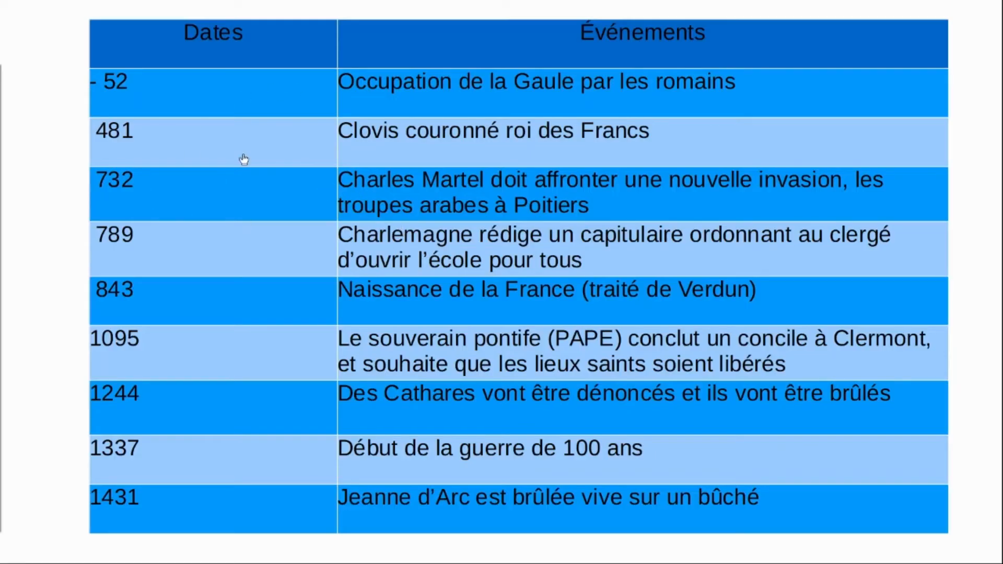
# Test the table's hyperlink in the slide show and look through the list of ten dates on the opened page.
pyautogui.click(155, 104)
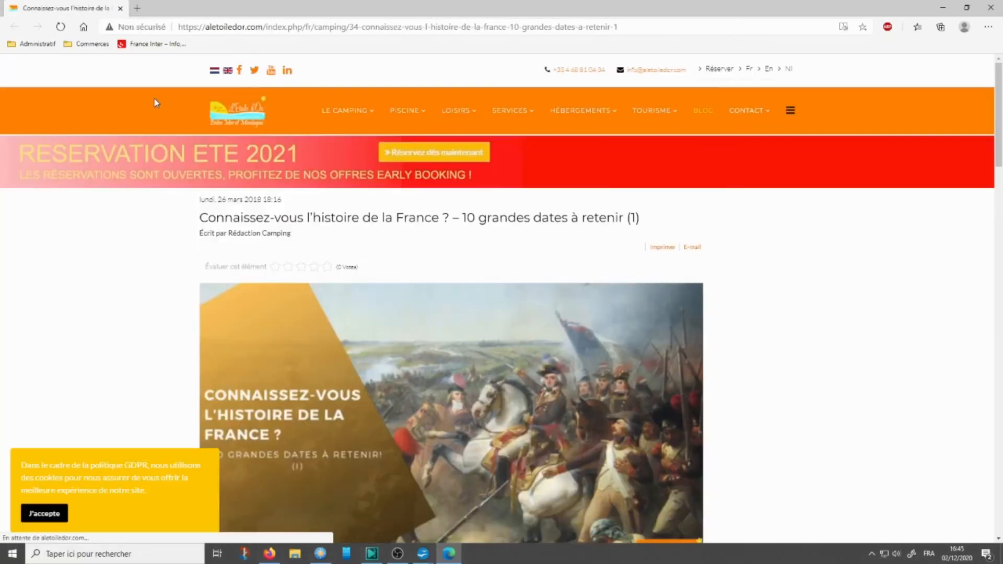
pyautogui.scroll(-10, 284, 299)
pyautogui.scroll(5, 287, 298)
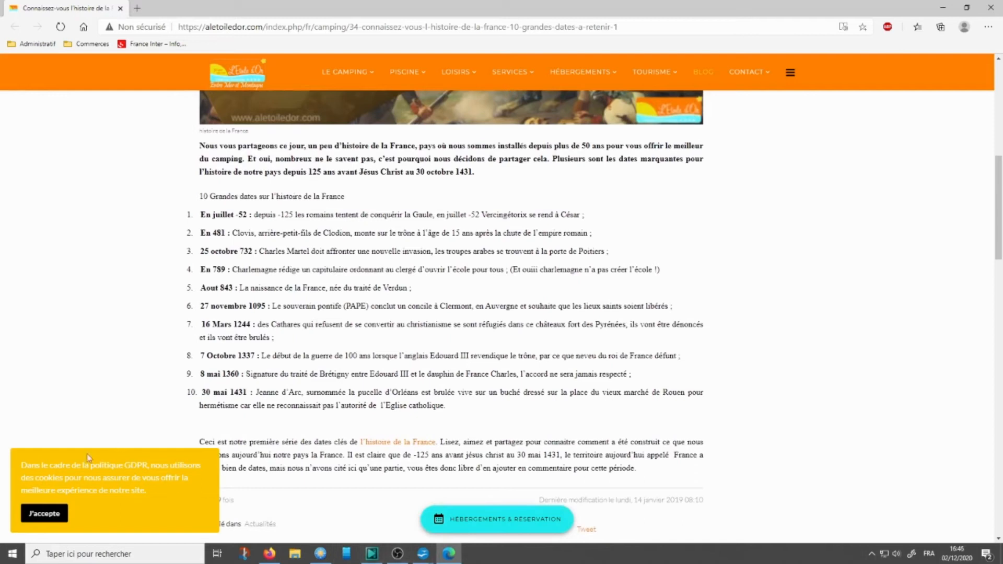
pyautogui.click(397, 553)
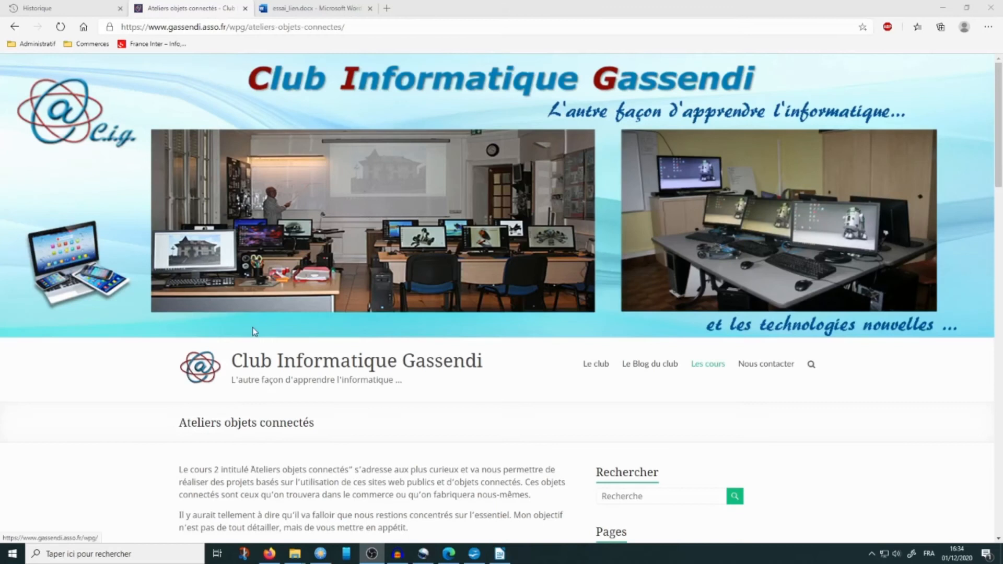
# Copy the full web address of the "Ateliers objets connectés" page of Club Informatique Gassendi.
pyautogui.click(175, 366)
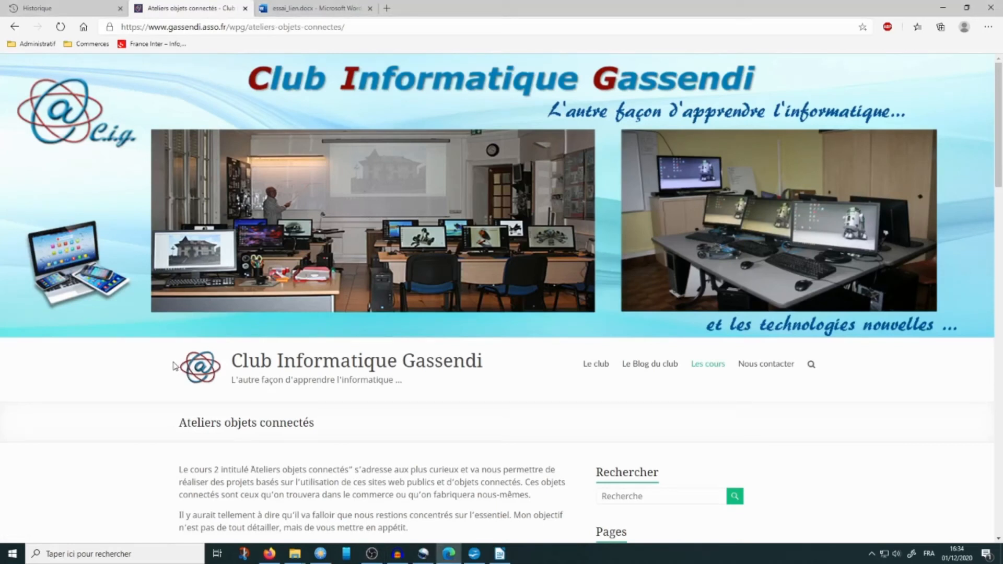
pyautogui.click(369, 27)
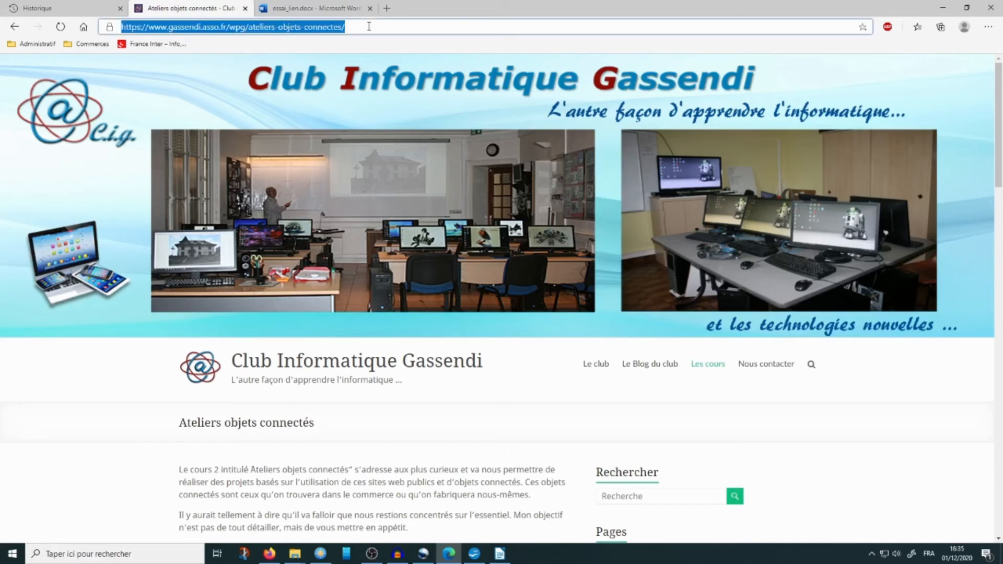
pyautogui.click(382, 24)
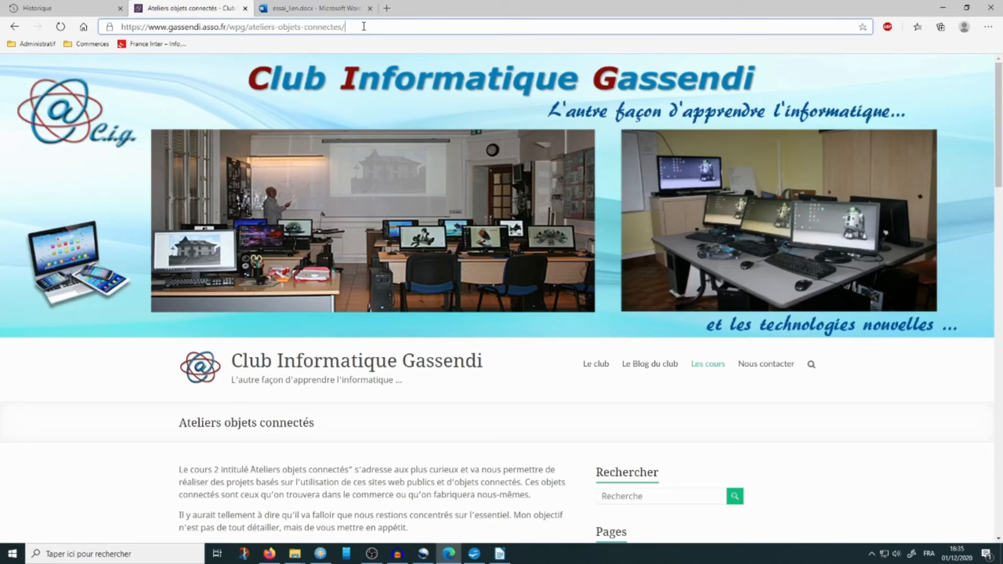
pyautogui.hotkey('ctrl', 'a')
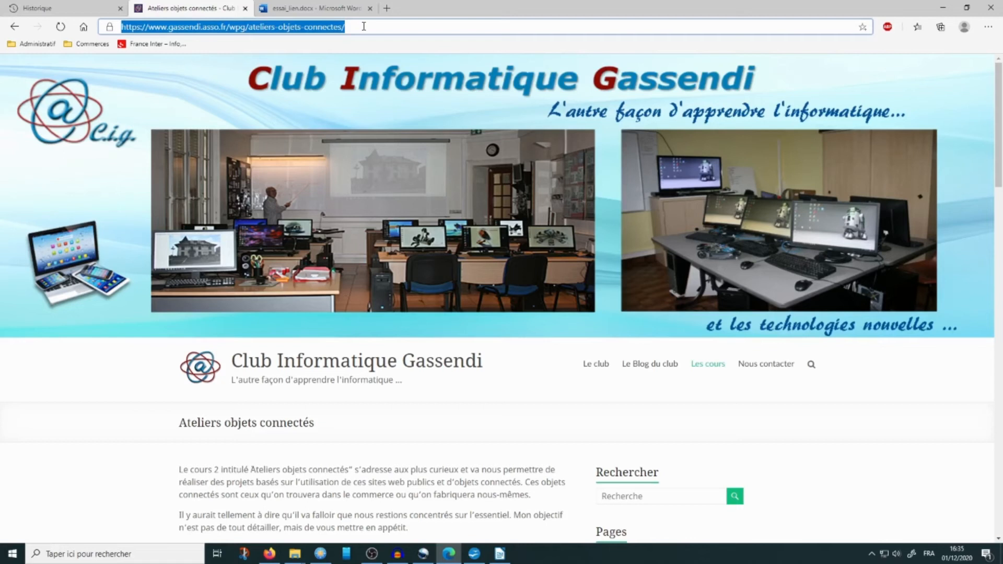
# In the essai_lien.docx Word document, test the "exemple" link by opening and pausing its YouTube video, and return to the document.
pyautogui.click(329, 9)
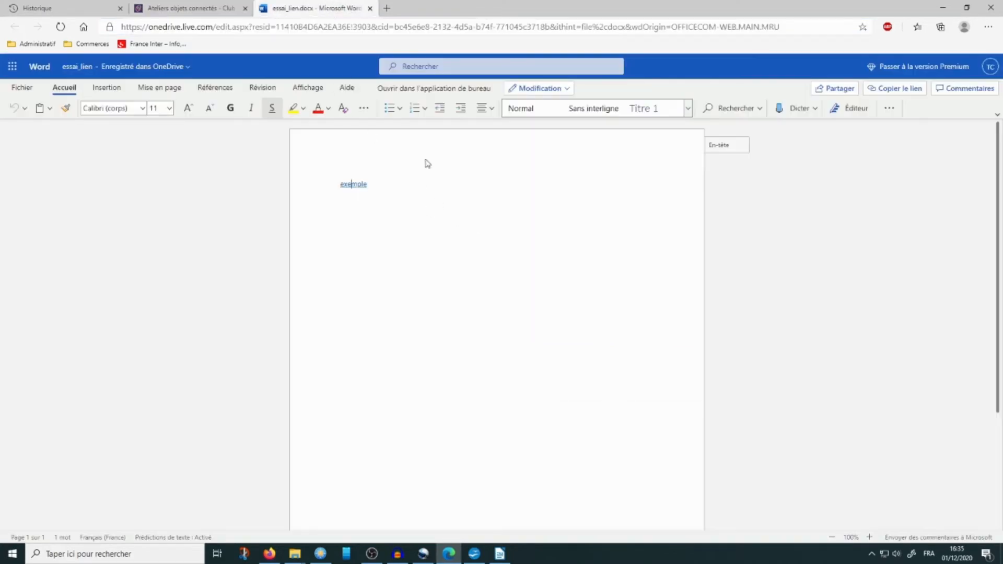
pyautogui.click(384, 184)
pyautogui.moveTo(356, 186)
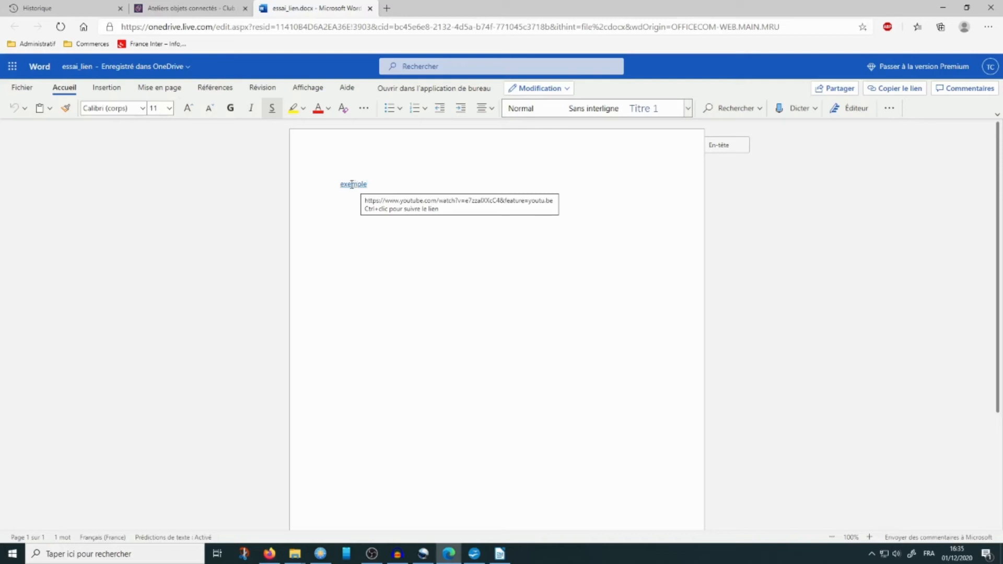
pyautogui.keyDown('ctrl'); pyautogui.click(350, 184); pyautogui.keyUp('ctrl')
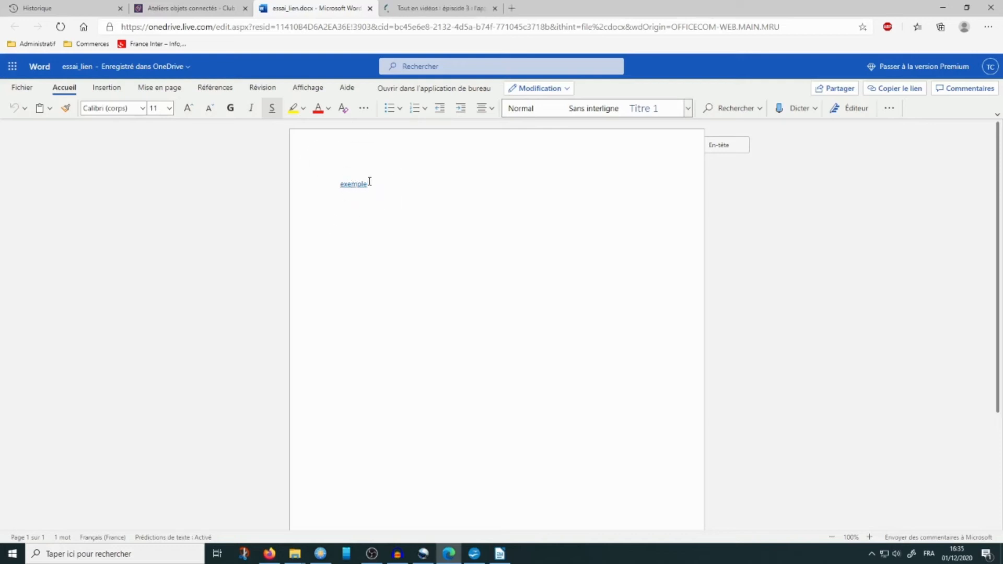
pyautogui.click(419, 6)
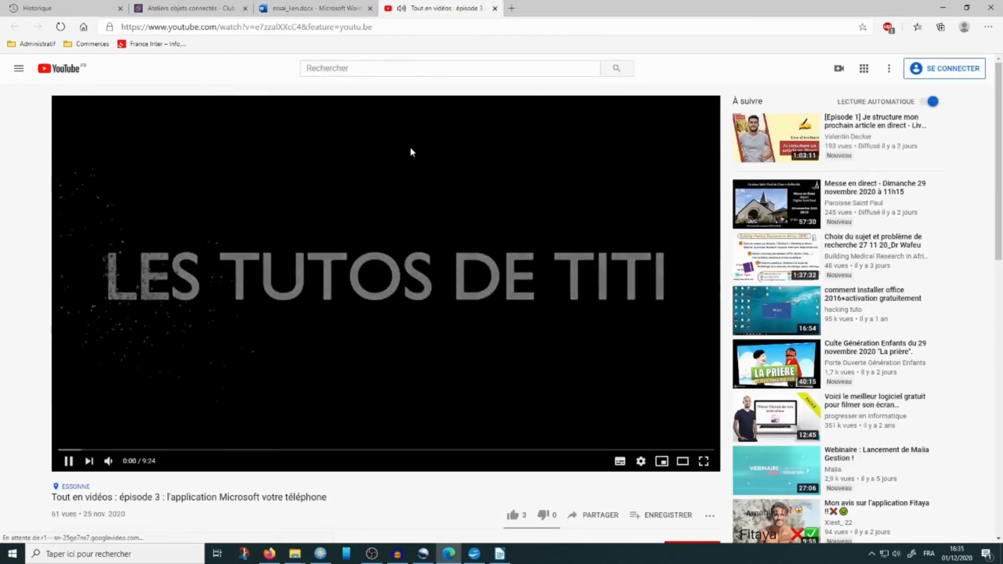
pyautogui.click(412, 310)
pyautogui.click(316, 8)
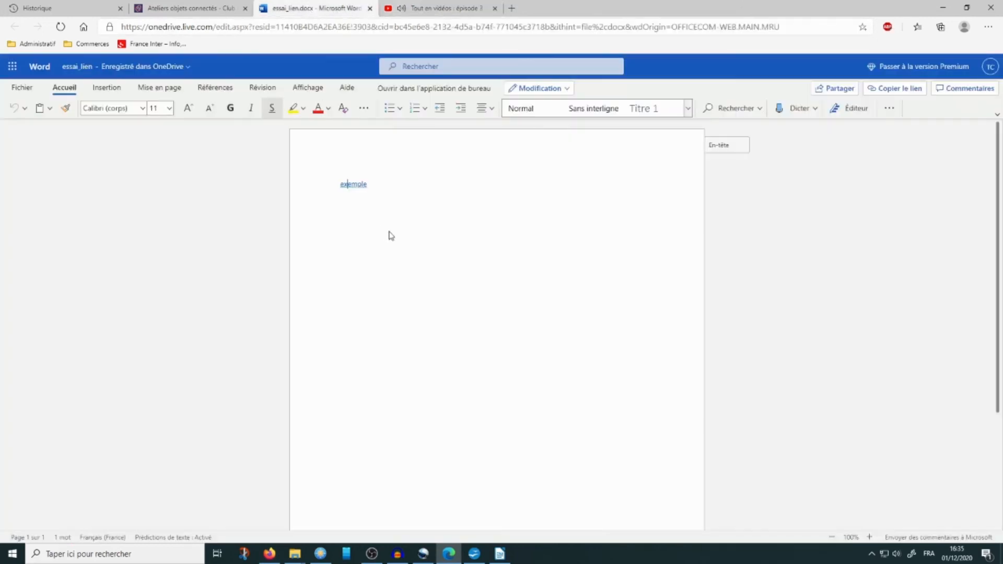
pyautogui.moveTo(373, 184); pyautogui.dragTo(336, 187)
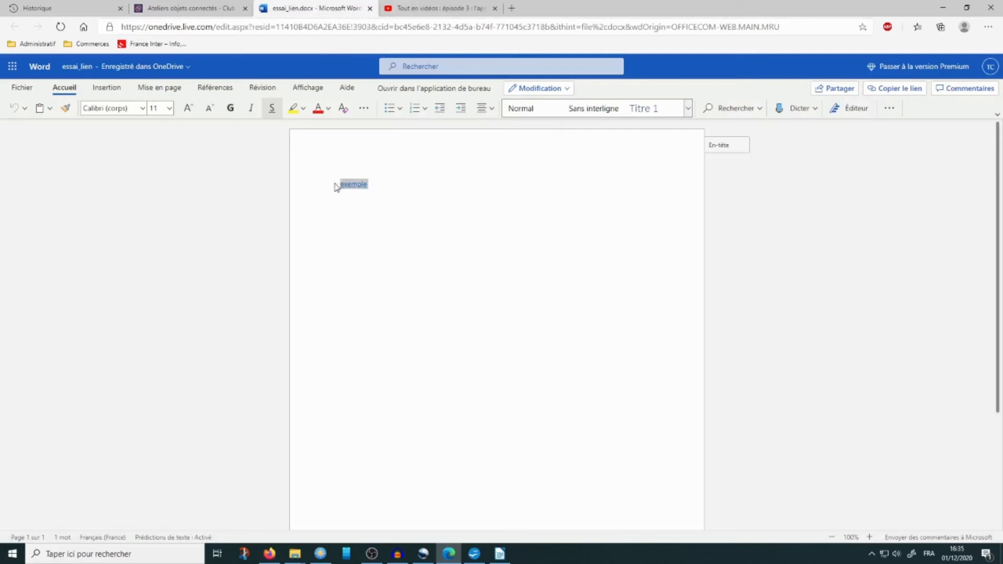
pyautogui.click(107, 88)
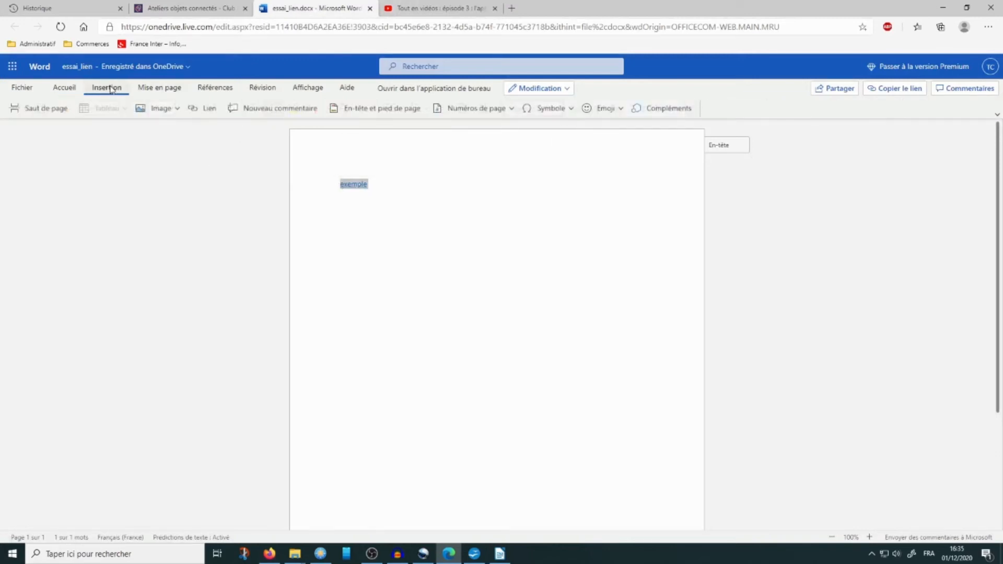
pyautogui.click(207, 111)
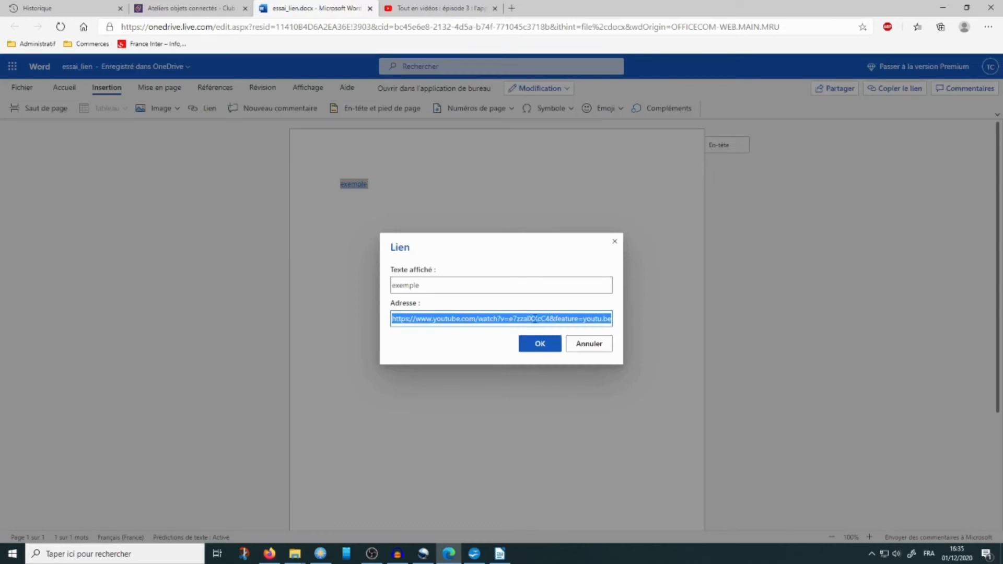
pyautogui.click(535, 319)
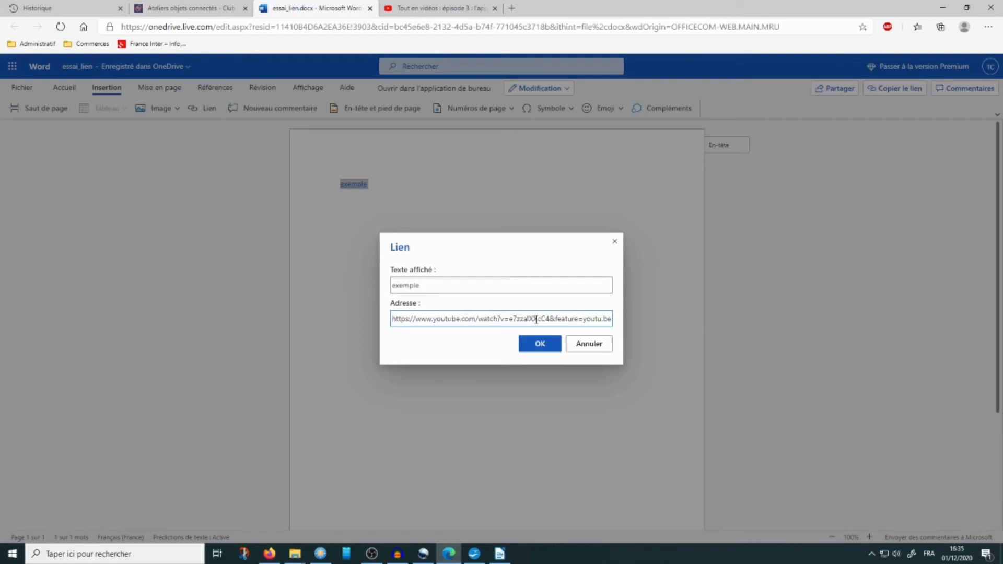
pyautogui.tripleClick(535, 320)
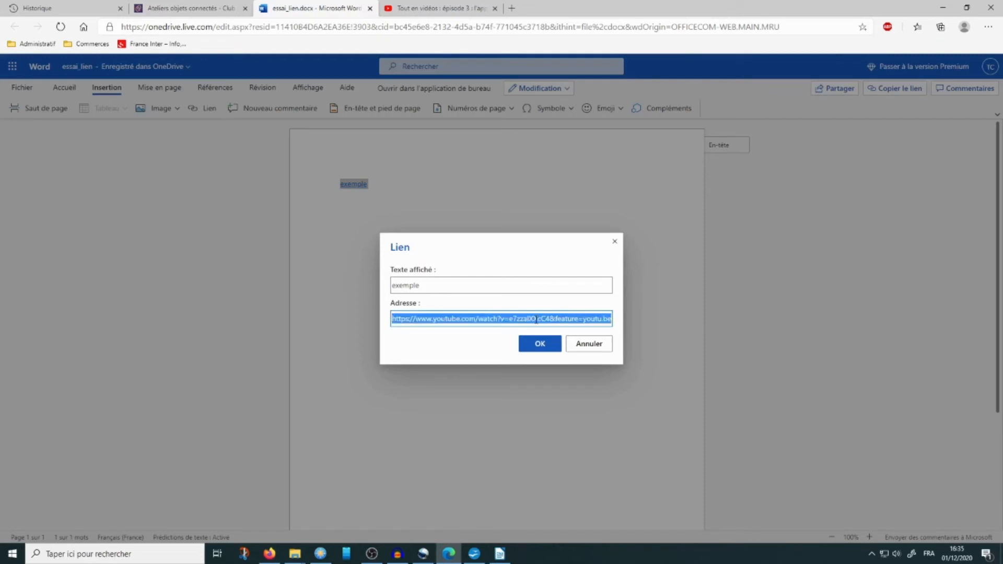
pyautogui.write('https://www.gassendi.asso.fr/wpg/ateliers-objets-connectes/')
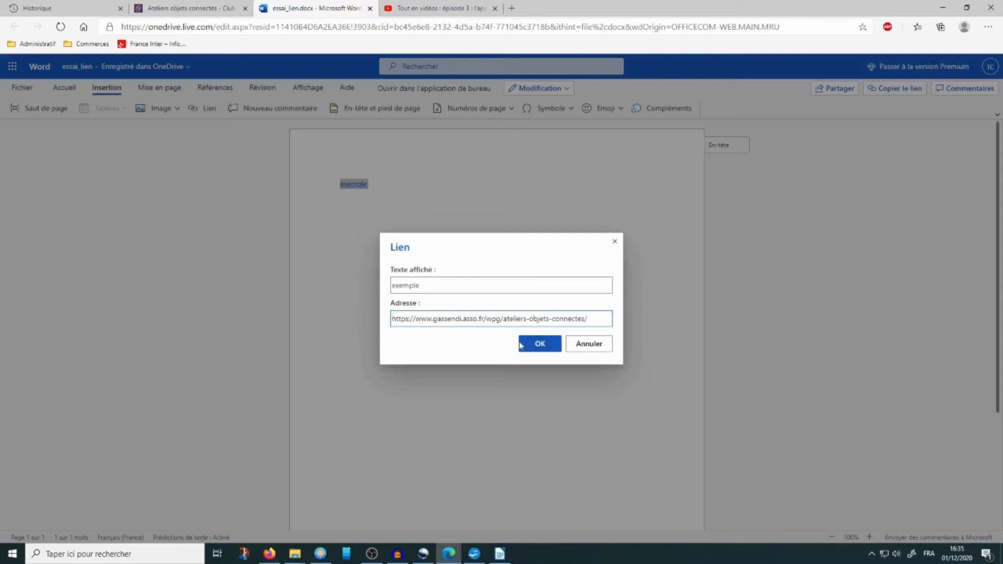
pyautogui.click(536, 344)
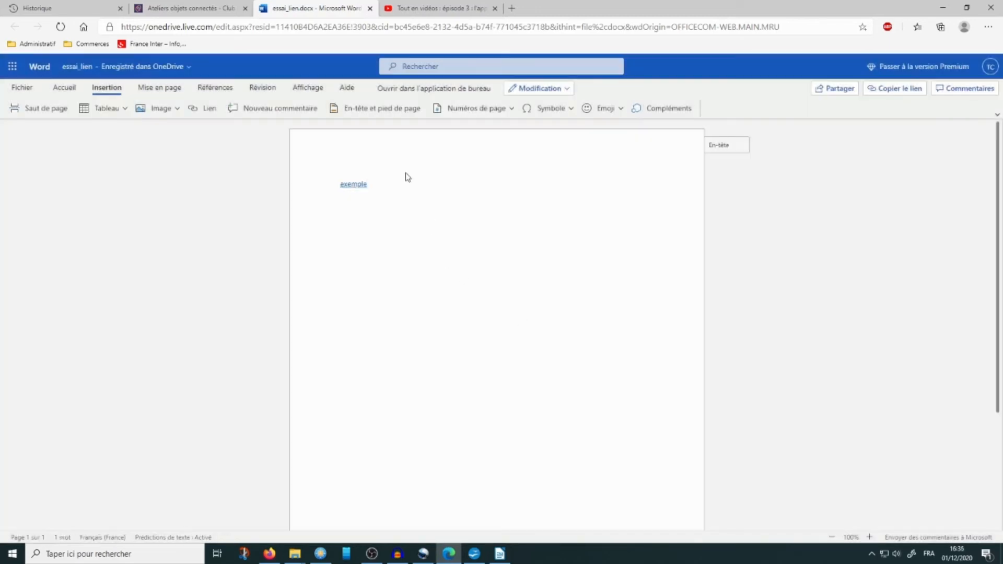
pyautogui.keyDown('ctrl'); pyautogui.click(356, 189); pyautogui.keyUp('ctrl')
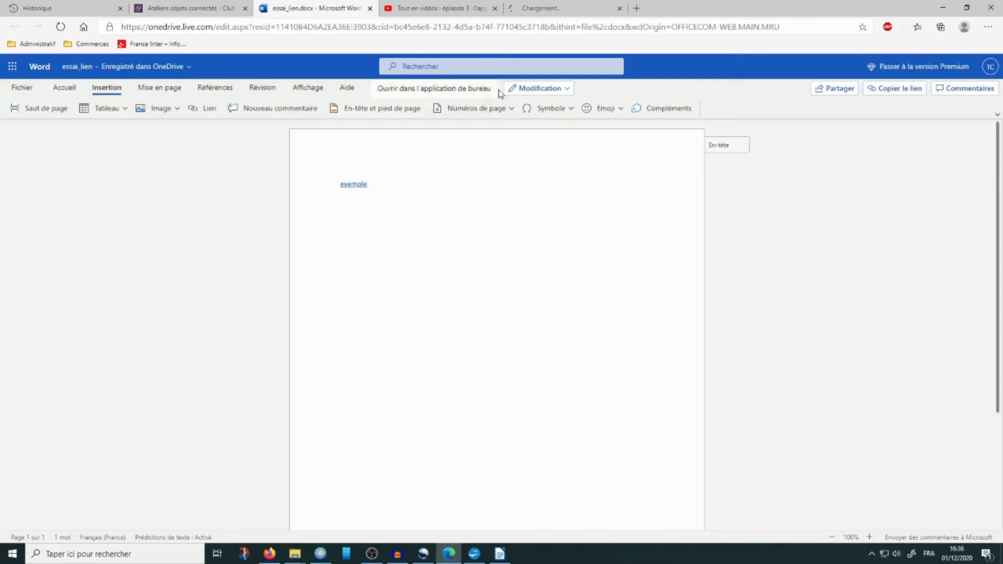
pyautogui.click(549, 9)
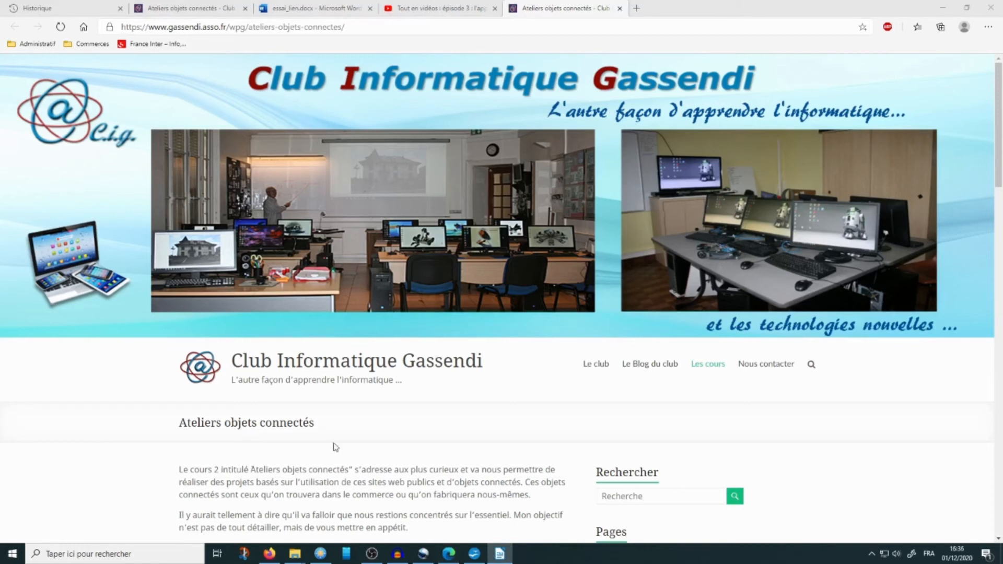
# Switch to TUTO_019_lien_hypertexte_V0.2.odt in LibreOffice Writer, maximize its window and check the YouTube link's target under "Dans OpenOffice Writer".
pyautogui.click(500, 558)
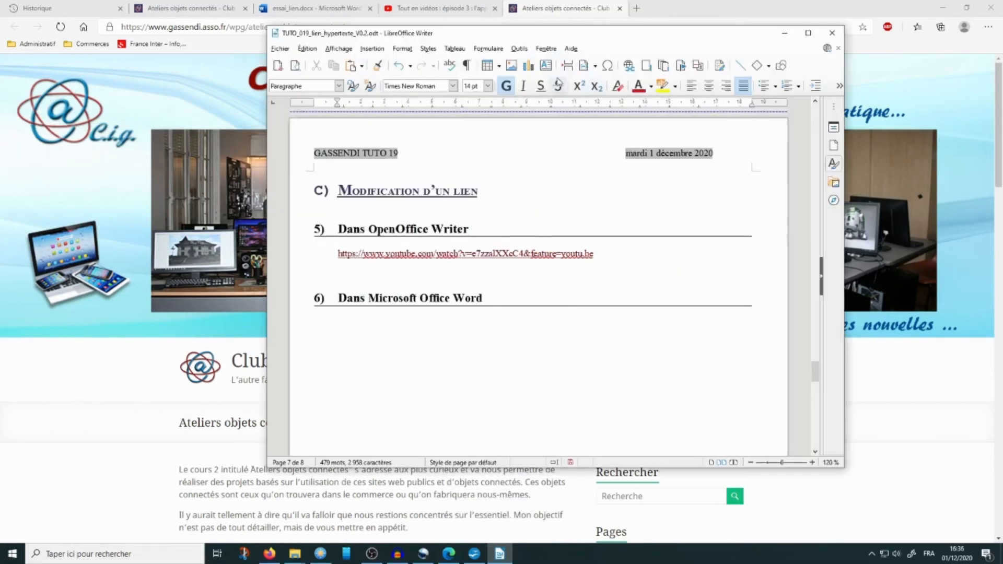
pyautogui.doubleClick(545, 33)
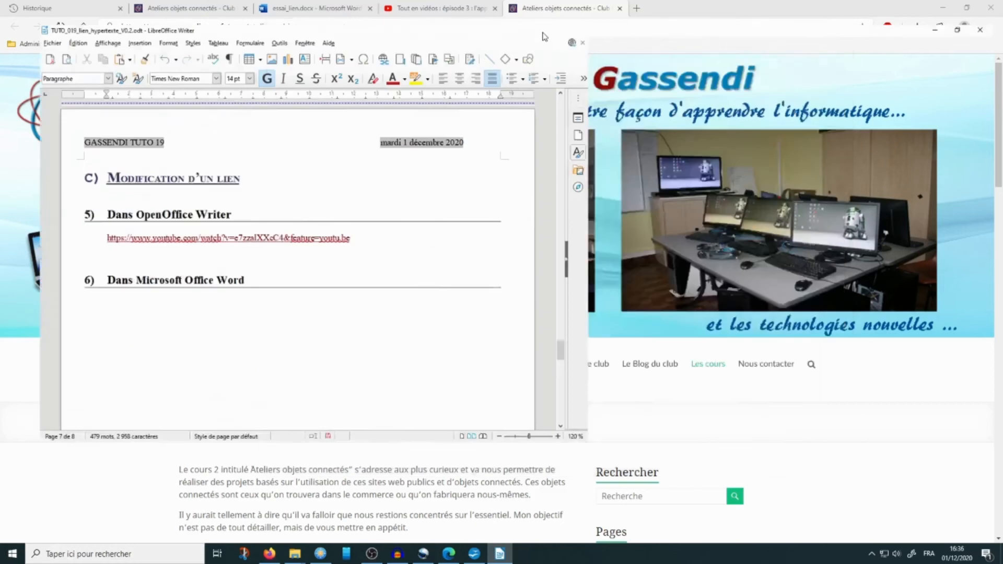
pyautogui.click(301, 239)
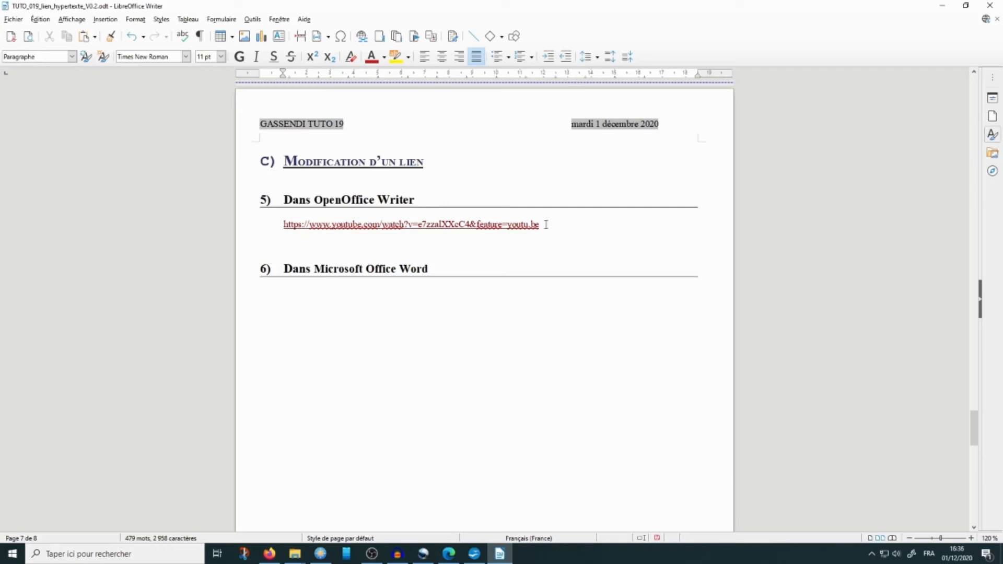
pyautogui.click(354, 224)
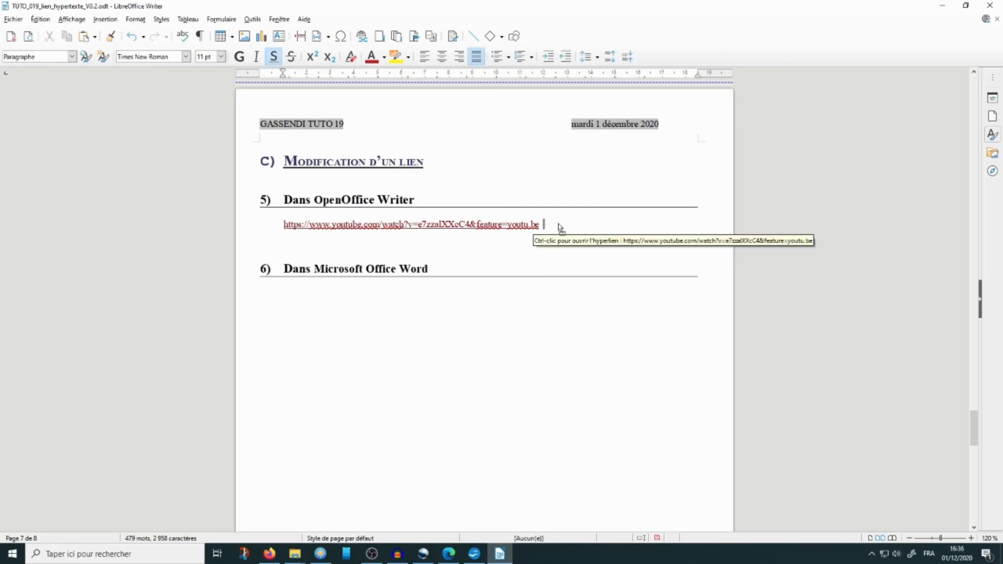
pyautogui.click(544, 224)
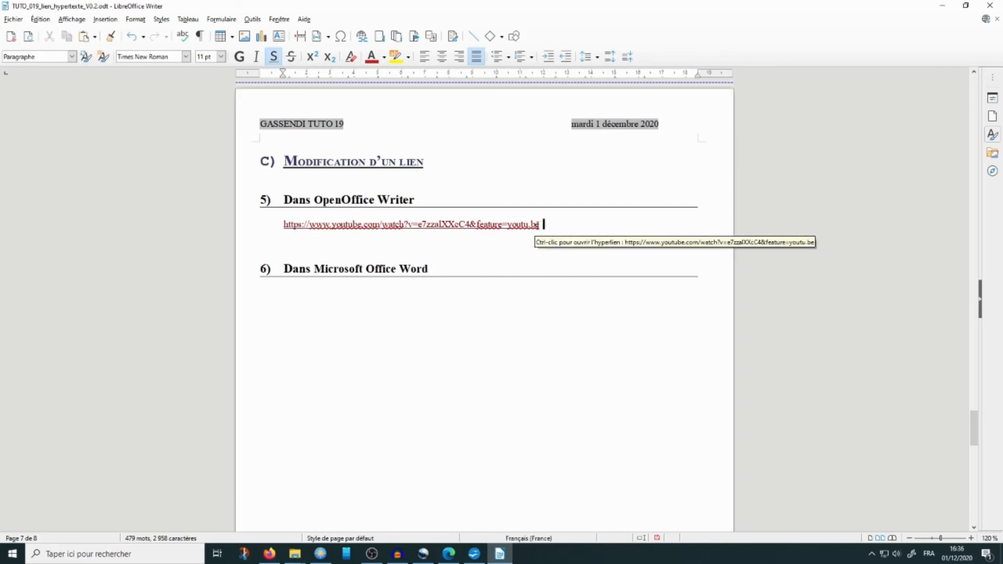
# Replace the URL of the YouTube link under "Dans OpenOffice Writer" with the copied gassendi.asso.fr/wpg/ateliers-objets-connectes address.
pyautogui.click(285, 224)
pyautogui.moveTo(286, 224); pyautogui.dragTo(543, 224)
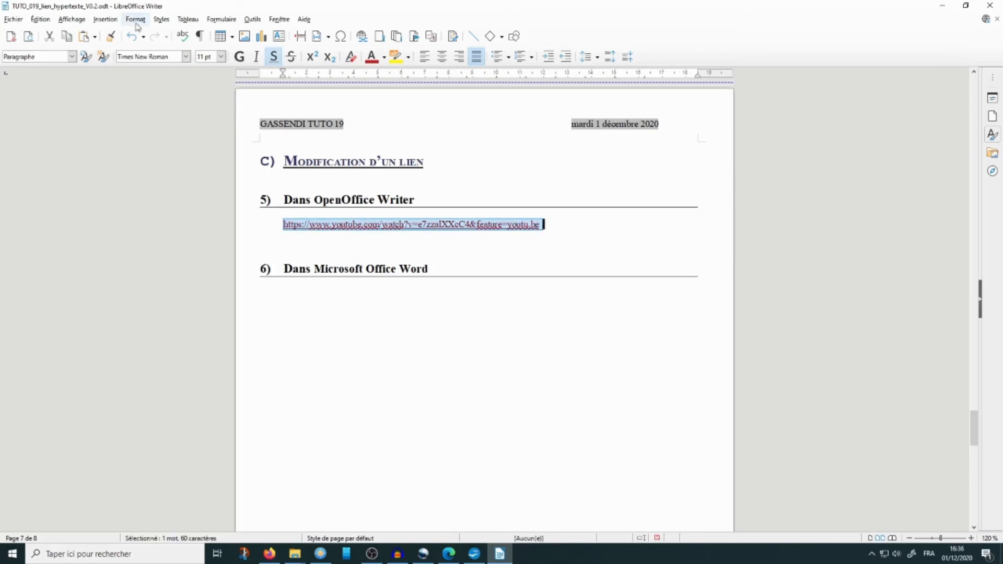
pyautogui.click(106, 20)
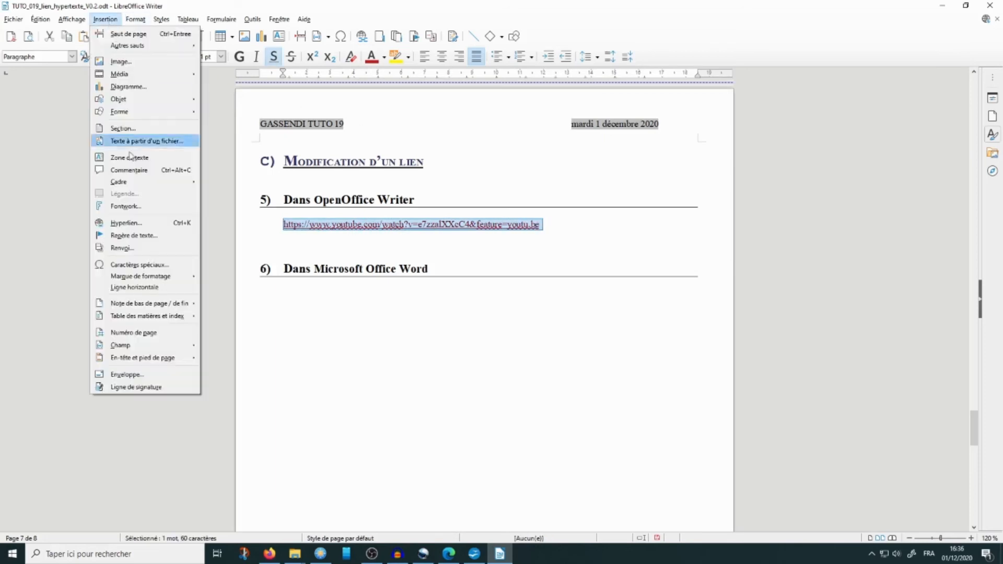
pyautogui.click(165, 229)
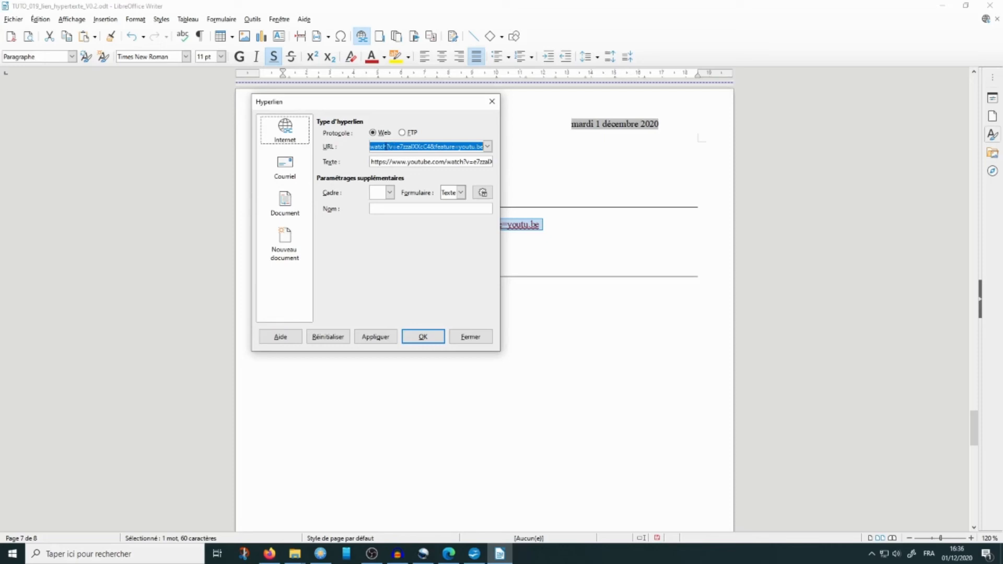
pyautogui.click(397, 147)
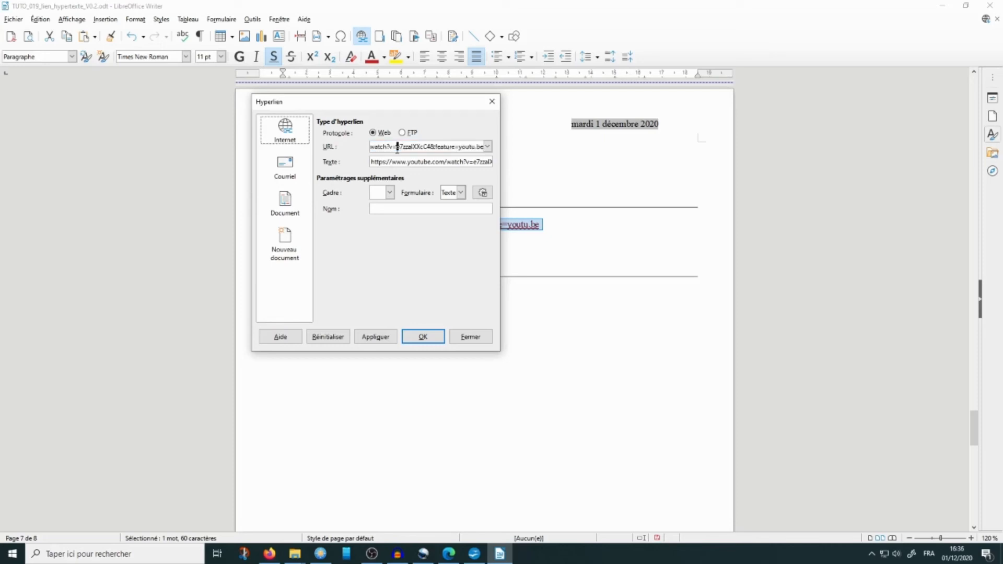
pyautogui.press('Left')
pyautogui.press('Left')
pyautogui.press('Left')
pyautogui.press('Left')
pyautogui.press('Left')
pyautogui.press('Left')
pyautogui.press('Left')
pyautogui.press('Left')
pyautogui.press('Left')
pyautogui.press('Left')
pyautogui.press('Left')
pyautogui.press('Left')
pyautogui.press('Left')
pyautogui.press('Left')
pyautogui.press('Left')
pyautogui.press('Left')
pyautogui.press('Left')
pyautogui.press('Left')
pyautogui.press('Left')
pyautogui.press('Left')
pyautogui.tripleClick(397, 144)
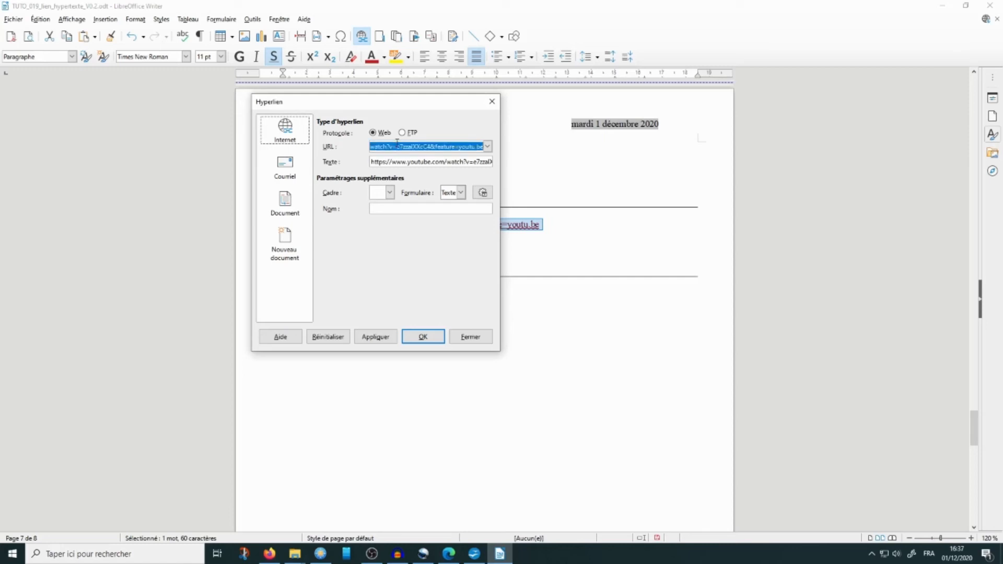
pyautogui.hotkey('ctrl', 'v')
pyautogui.press('Left')
pyautogui.press('Left')
pyautogui.press('Left')
pyautogui.press('Left')
pyautogui.press('Left')
pyautogui.press('Left')
pyautogui.press('Left')
pyautogui.press('Left')
pyautogui.press('Left')
pyautogui.press('Left')
pyautogui.press('Left')
pyautogui.press('Left')
pyautogui.press('Left')
pyautogui.press('Left')
pyautogui.press('Left')
pyautogui.press('Left')
pyautogui.press('Left')
pyautogui.press('Left')
pyautogui.press('Left')
pyautogui.press('Left')
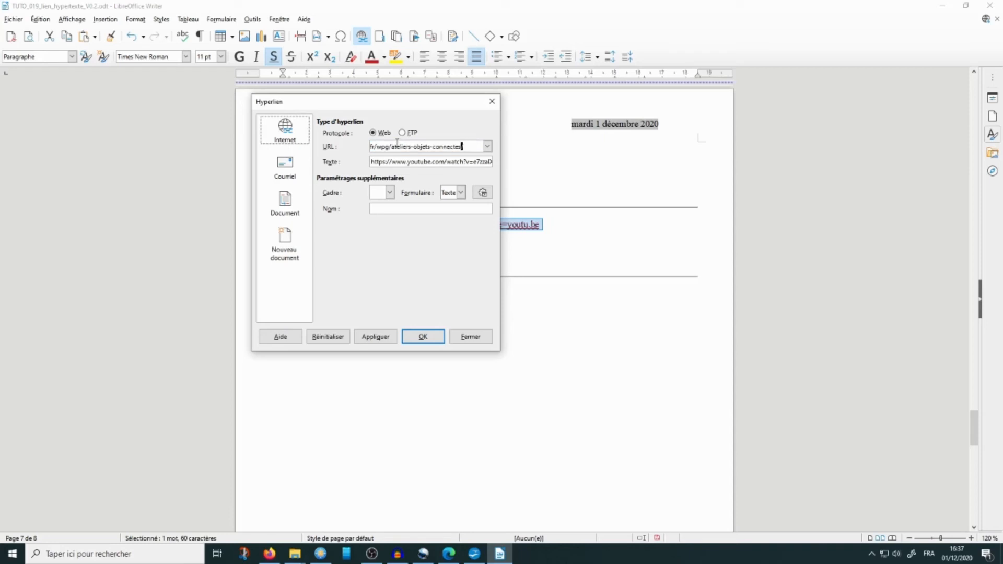
pyautogui.press('Left')
pyautogui.press('Left')
pyautogui.press('Left')
pyautogui.press('Left')
pyautogui.press('Left')
pyautogui.press('Left')
pyautogui.press('Left')
pyautogui.press('Left')
pyautogui.press('Left')
pyautogui.press('Left')
pyautogui.press('Left')
pyautogui.press('Left')
pyautogui.press('Left')
pyautogui.click(414, 146)
# Set the link's displayed text to "gassendi" and apply the hyperlink changes.
pyautogui.tripleClick(411, 163)
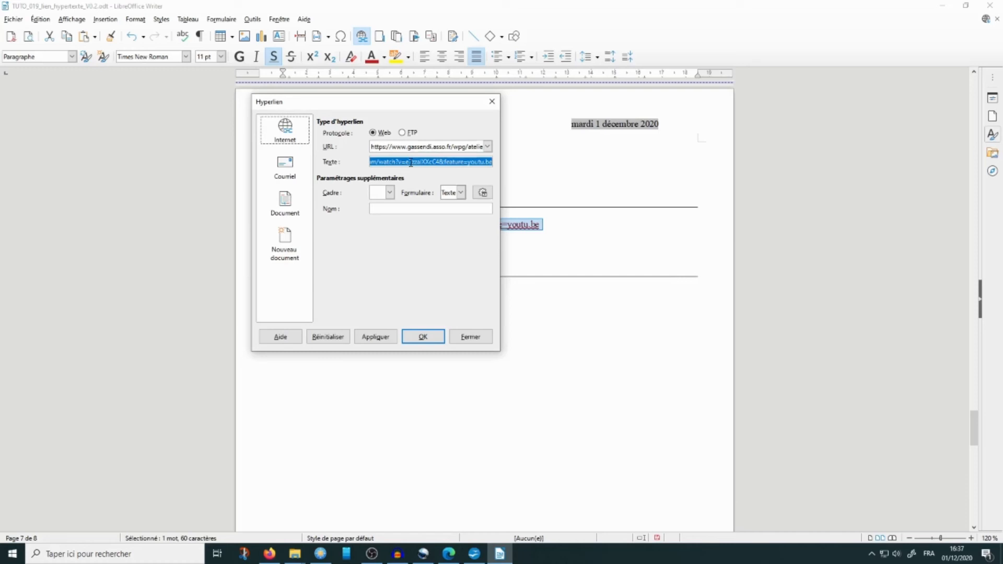
pyautogui.write('gassendi')
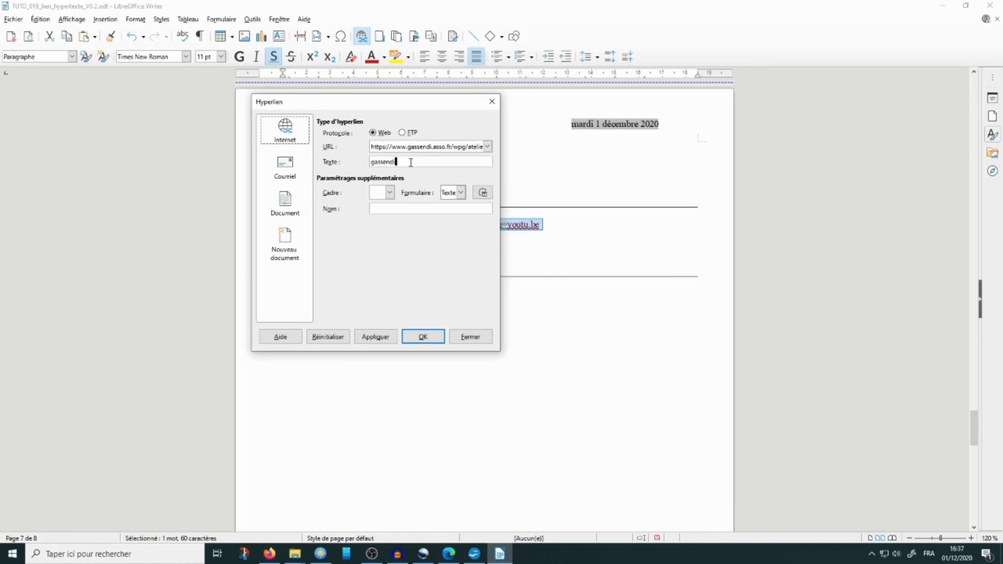
pyautogui.click(424, 336)
# Test the "gassendi" link by opening its web page, and return to the Writer document.
pyautogui.click(330, 226)
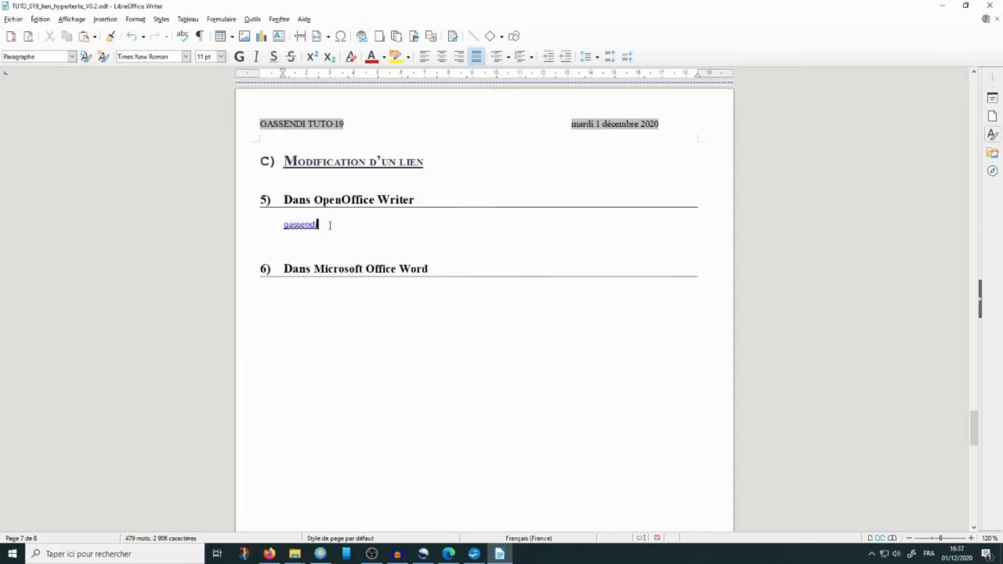
pyautogui.keyDown('ctrl'); pyautogui.click(302, 227); pyautogui.keyUp('ctrl')
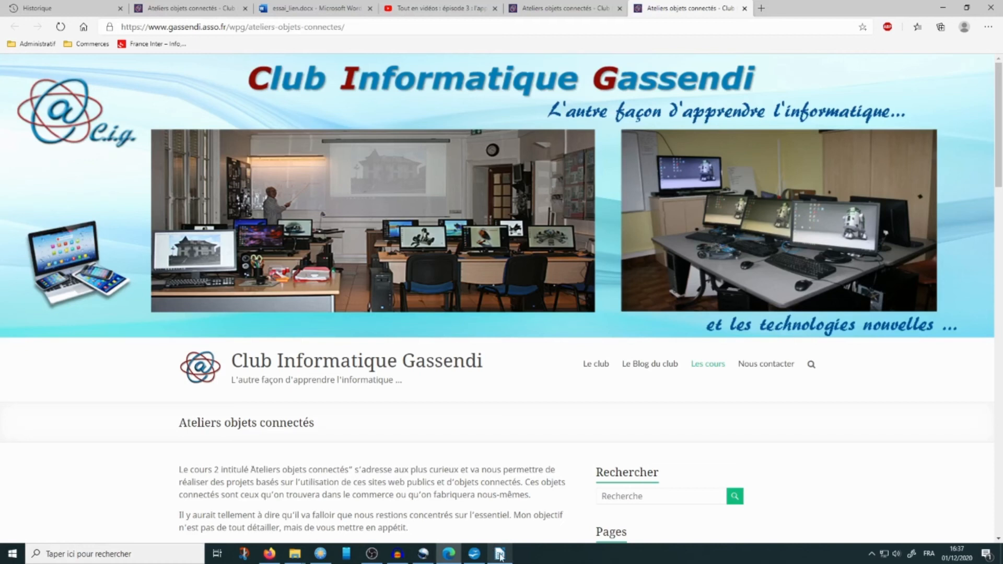
pyautogui.moveTo(500, 555)
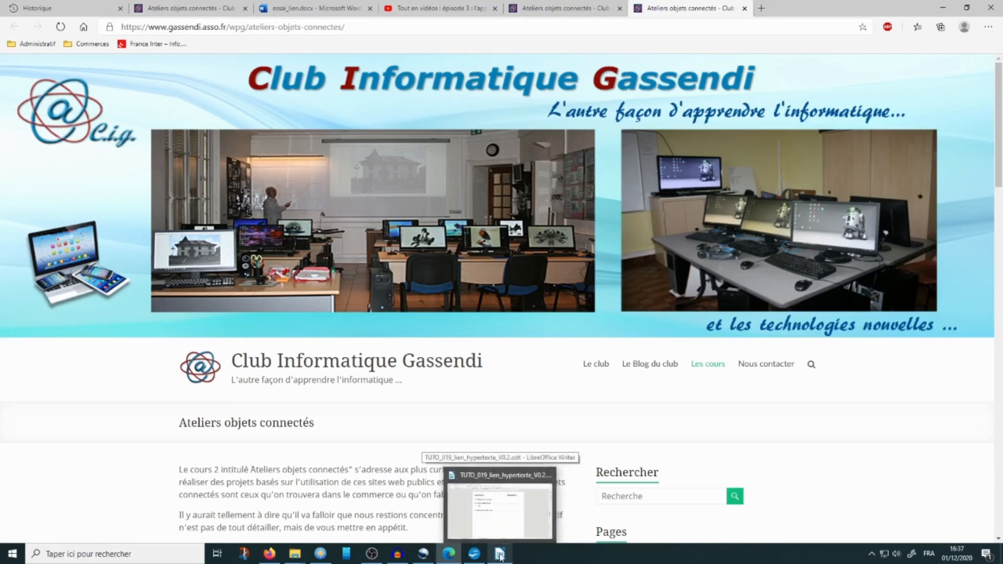
pyautogui.moveTo(406, 559)
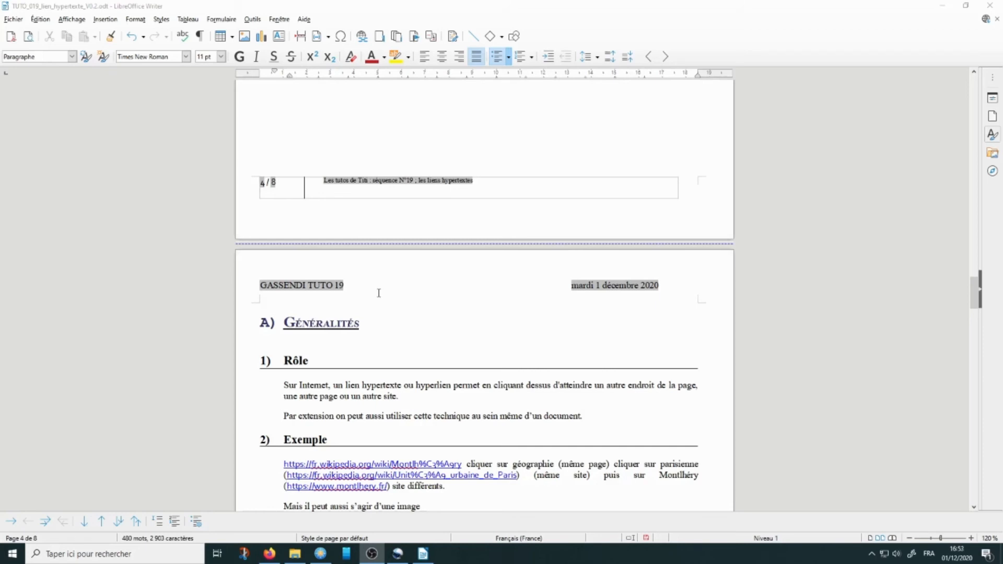
# View section D, "Renvoi dans un traitement de texte", on the document's last page.
pyautogui.moveTo(971, 303); pyautogui.dragTo(998, 479)
pyautogui.scroll(5, 351, 418)
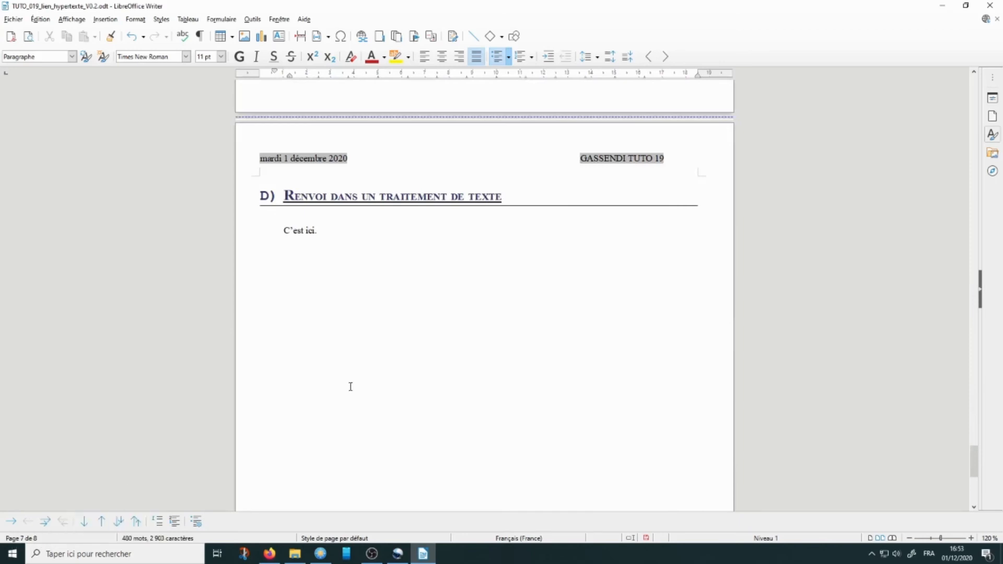
pyautogui.scroll(-4, 355, 333)
pyautogui.click(357, 333)
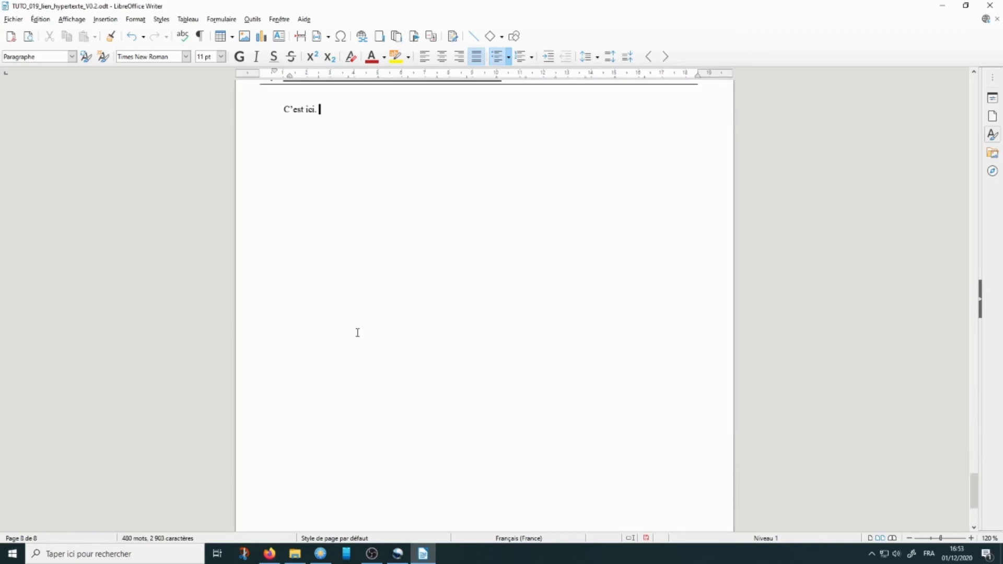
pyautogui.scroll(17, 358, 332)
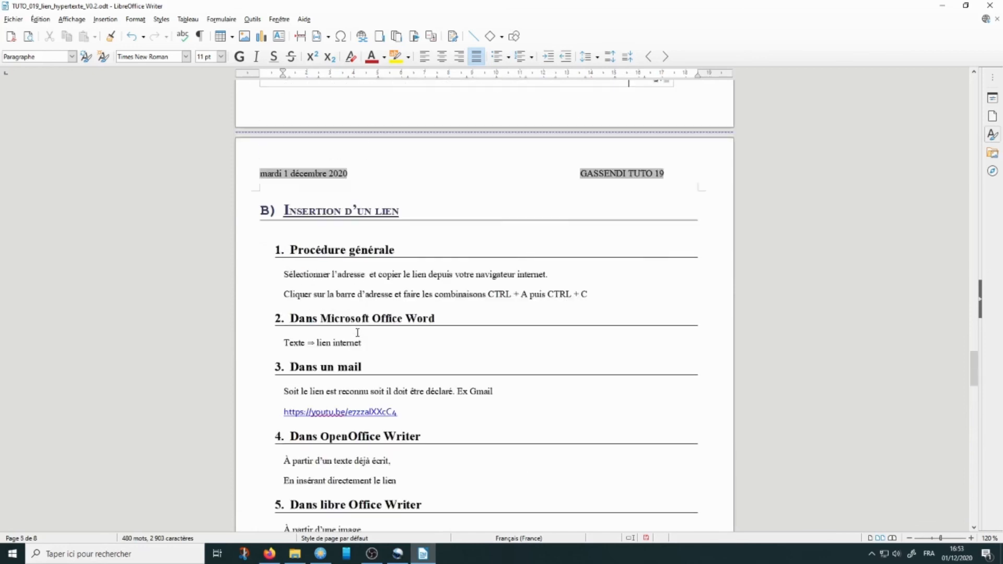
# Insert a Chapitre cross-reference to the numbered paragraph "D) Renvoi dans un traitement de texte" after "voir page :" in the sequence objectives.
pyautogui.scroll(4, 357, 333)
pyautogui.moveTo(973, 361); pyautogui.dragTo(957, 261)
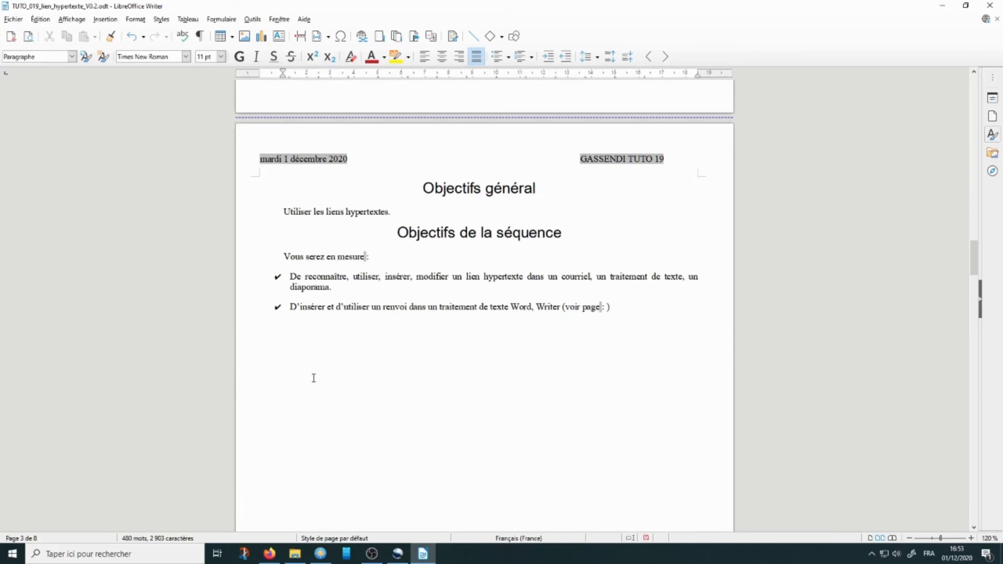
pyautogui.click(325, 356)
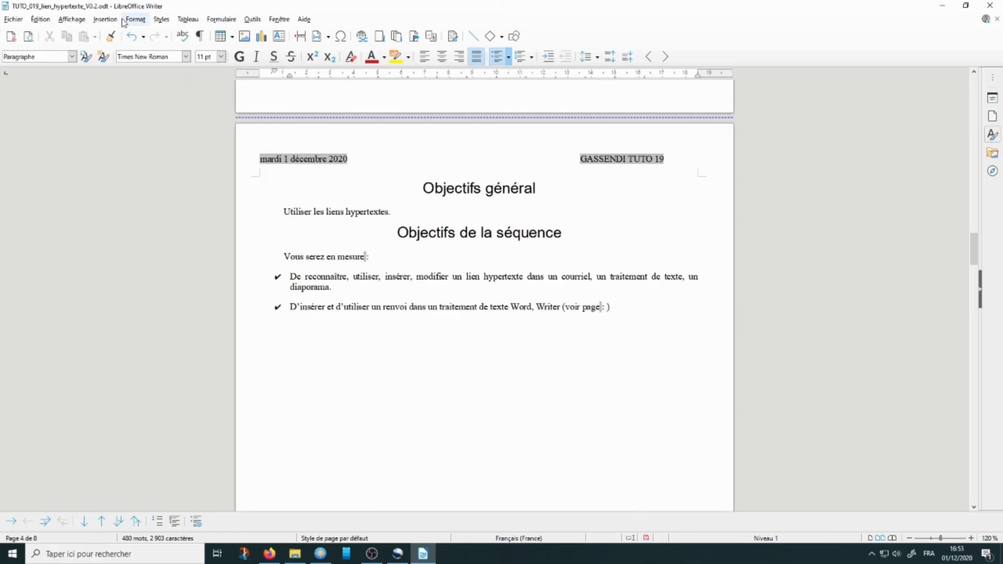
pyautogui.click(106, 20)
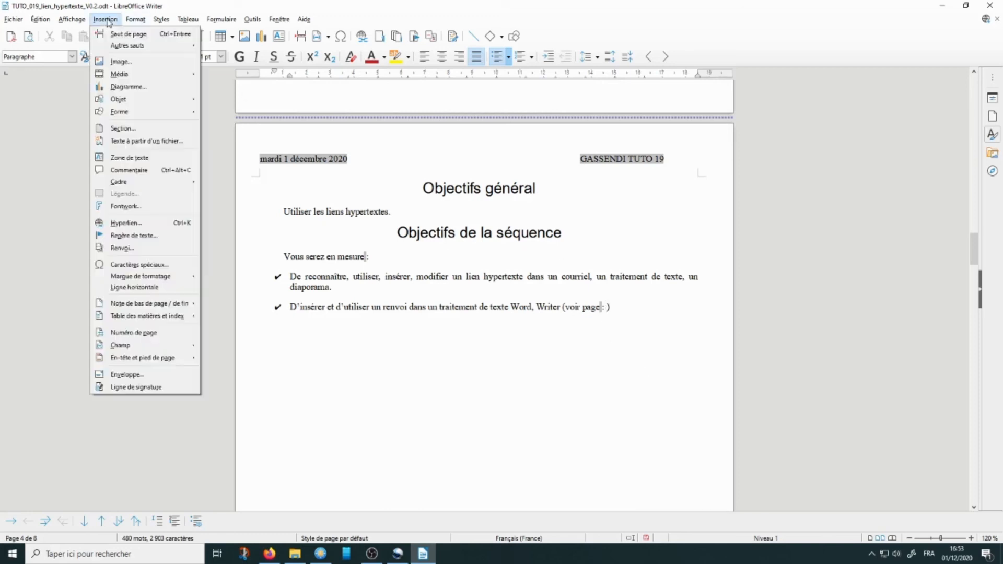
pyautogui.click(131, 251)
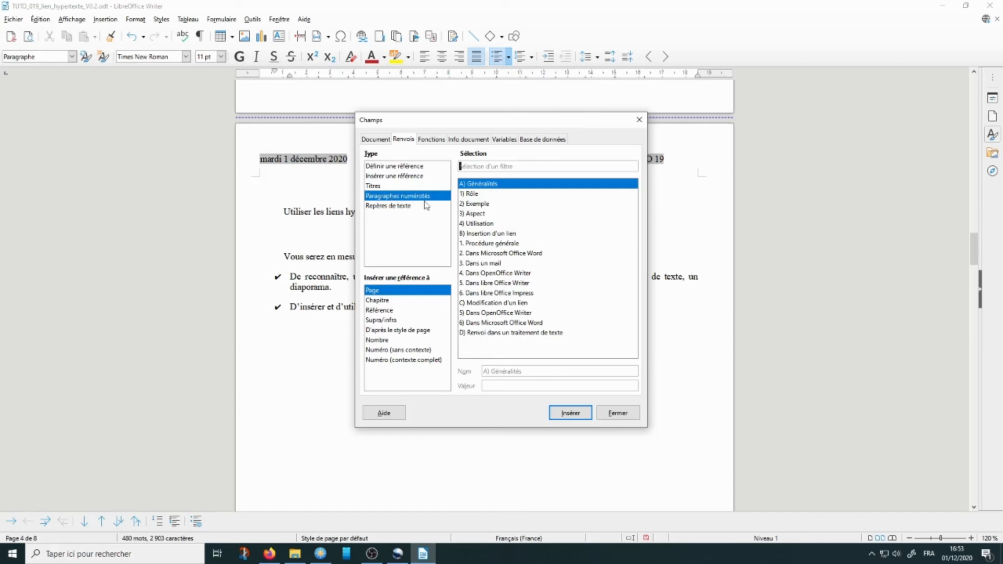
pyautogui.click(382, 301)
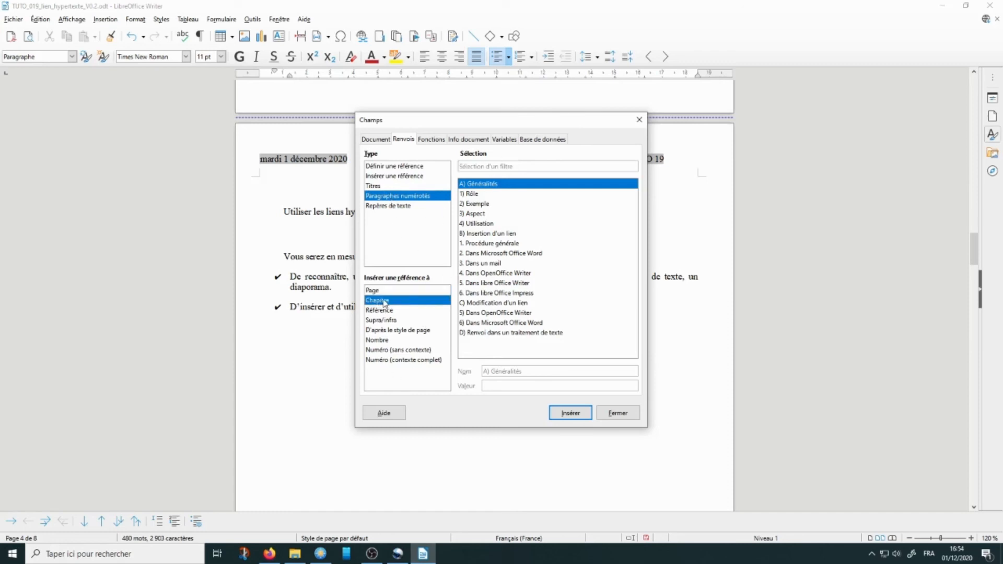
pyautogui.moveTo(487, 121); pyautogui.dragTo(176, 193)
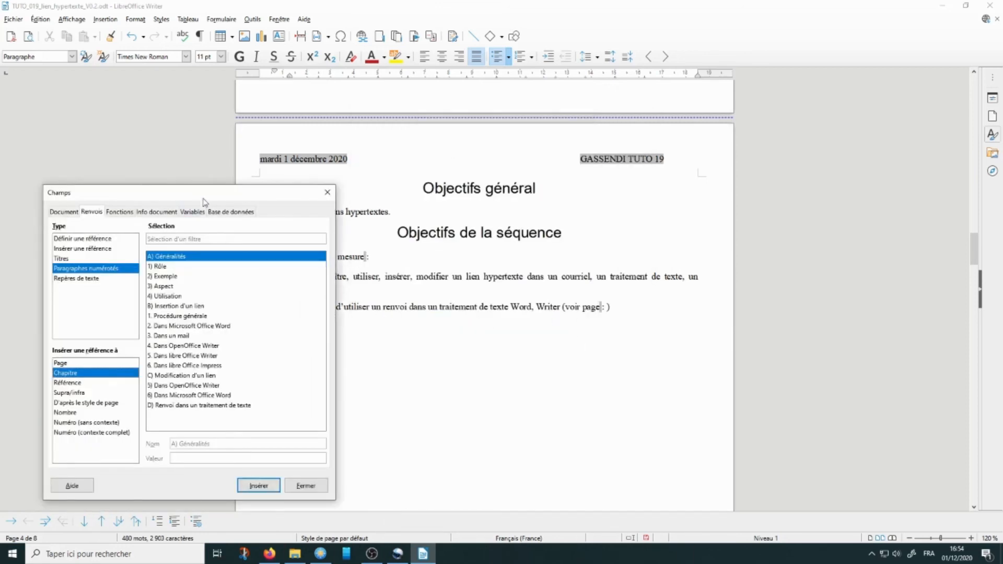
pyautogui.moveTo(216, 200); pyautogui.dragTo(363, 131)
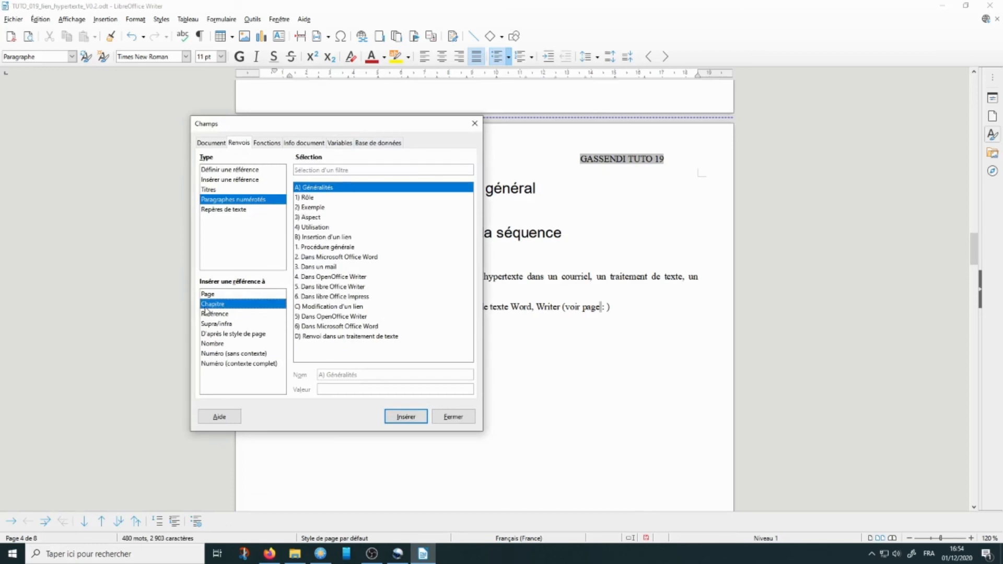
pyautogui.click(341, 336)
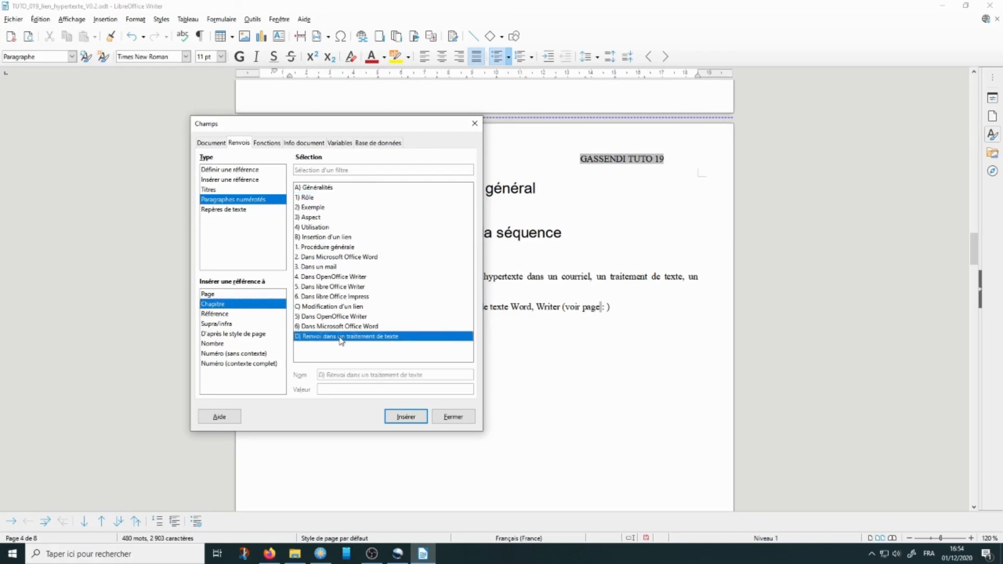
pyautogui.click(412, 419)
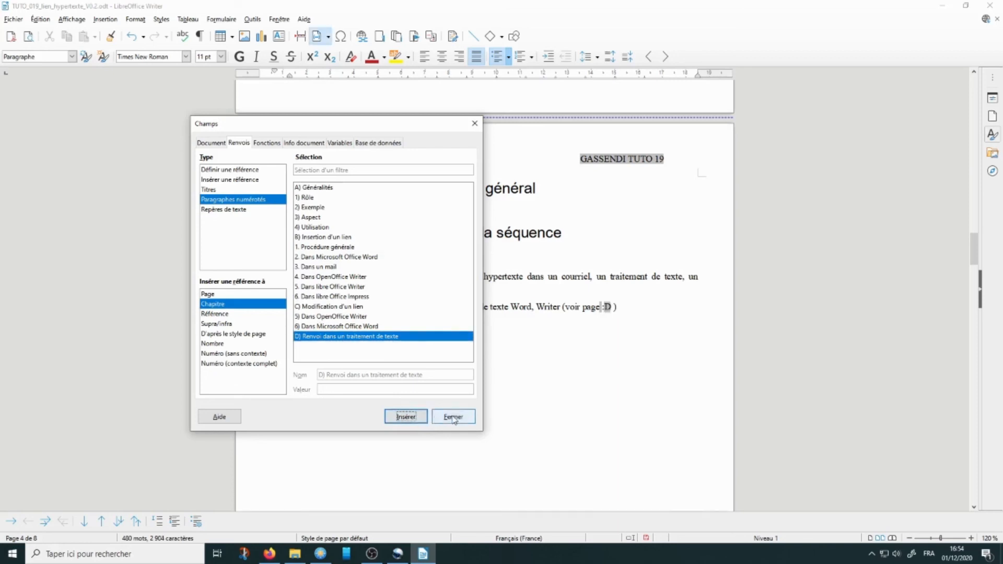
pyautogui.moveTo(609, 313)
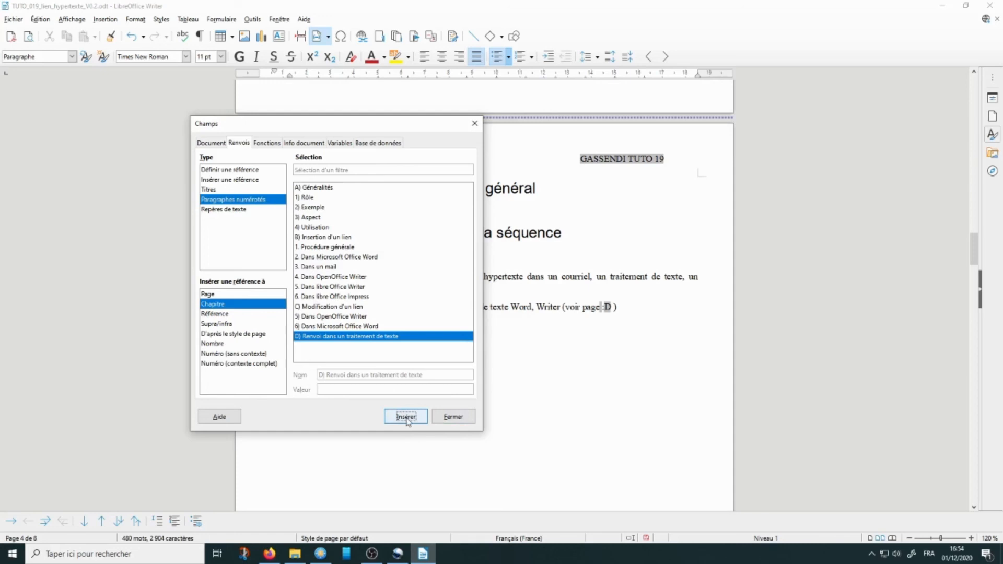
pyautogui.click(452, 417)
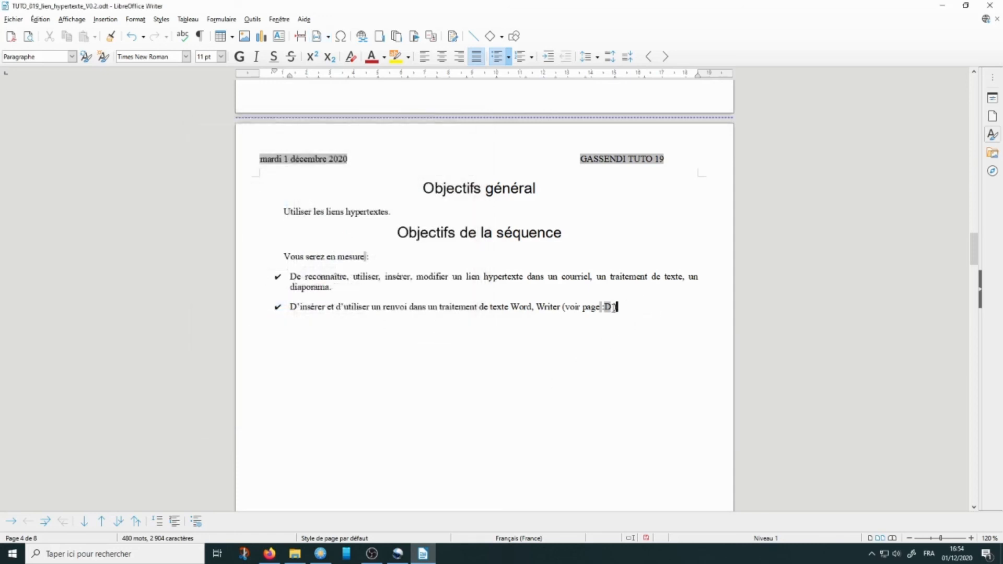
# Follow the inserted cross-reference in the objectives to check its target section, and return to the objectives page.
pyautogui.click(608, 307)
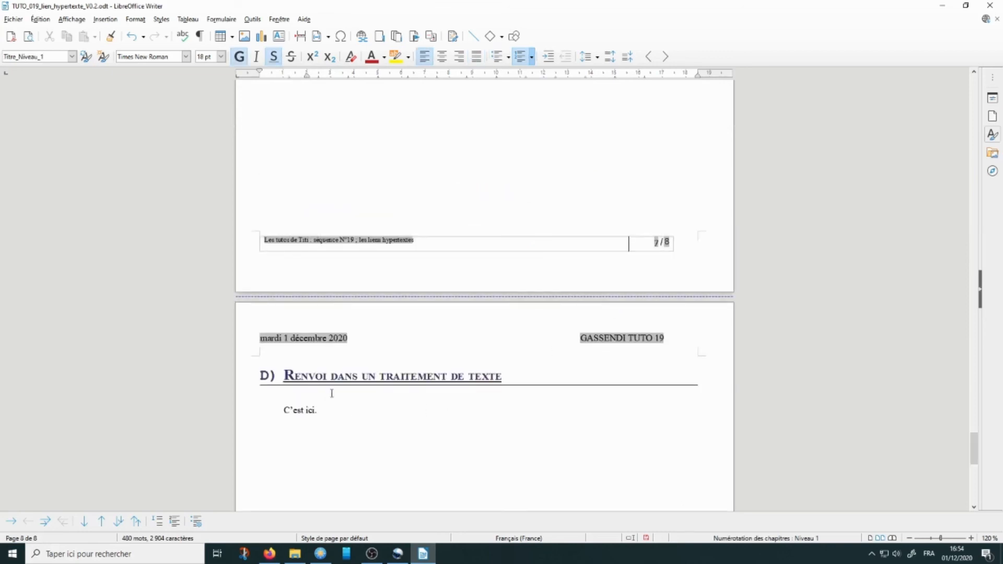
pyautogui.click(648, 56)
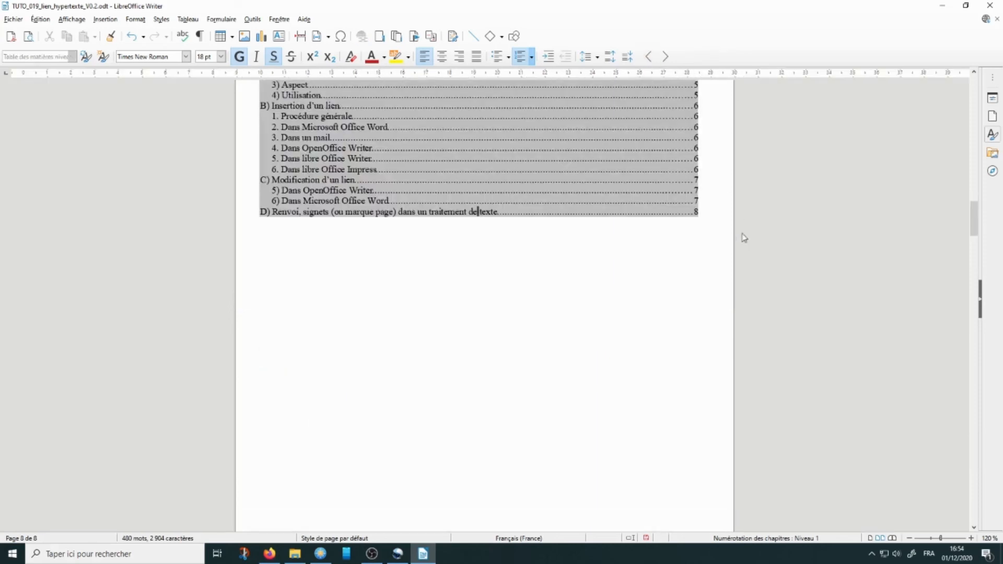
pyautogui.scroll(-3, 717, 282)
pyautogui.scroll(4, 716, 280)
pyautogui.scroll(-3, 717, 287)
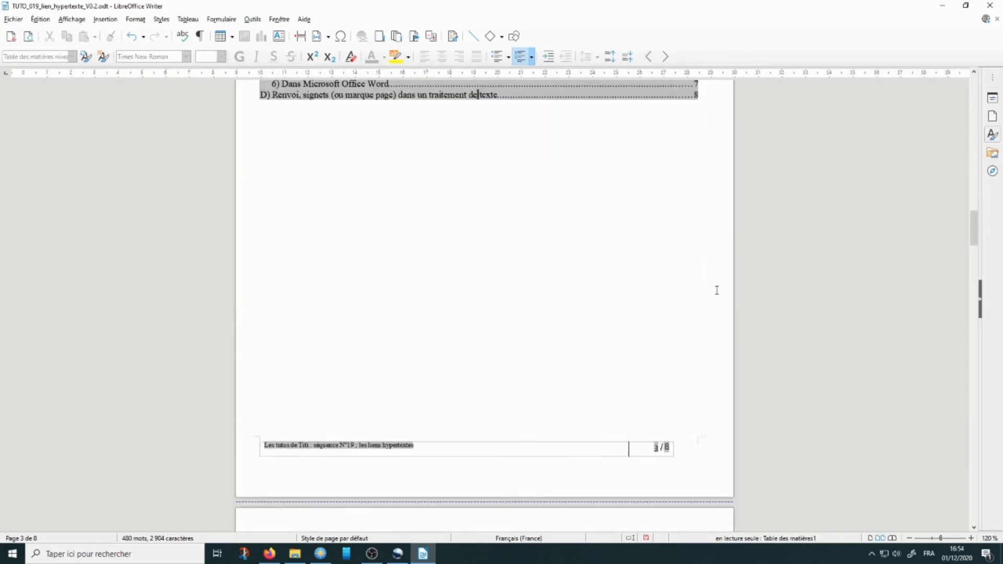
pyautogui.scroll(-5, 717, 290)
pyautogui.click(664, 316)
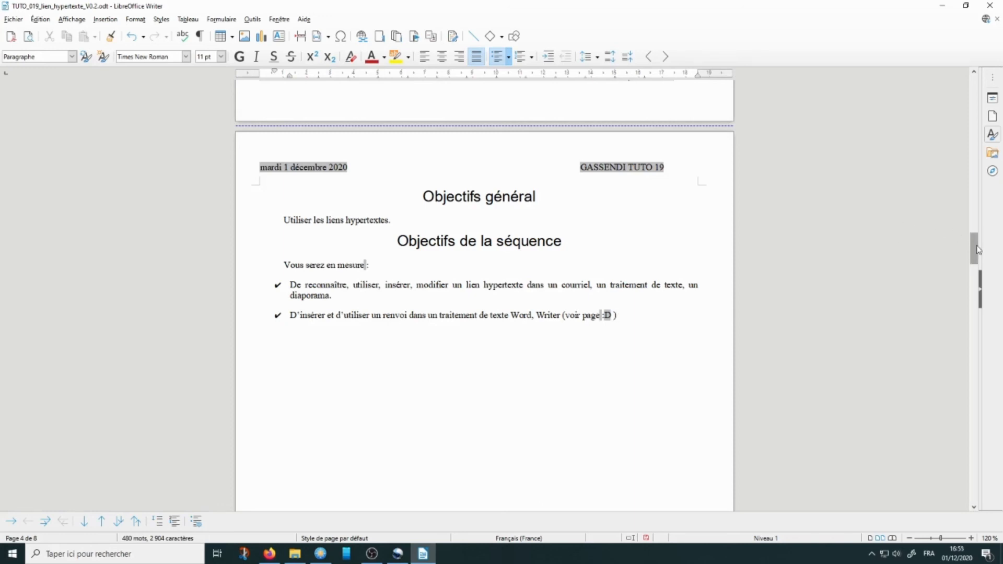
# Insert page breaks before the "Rôle" and "Insertion d'un lien" headings, and go back to the objectives page.
pyautogui.moveTo(973, 252); pyautogui.dragTo(975, 299)
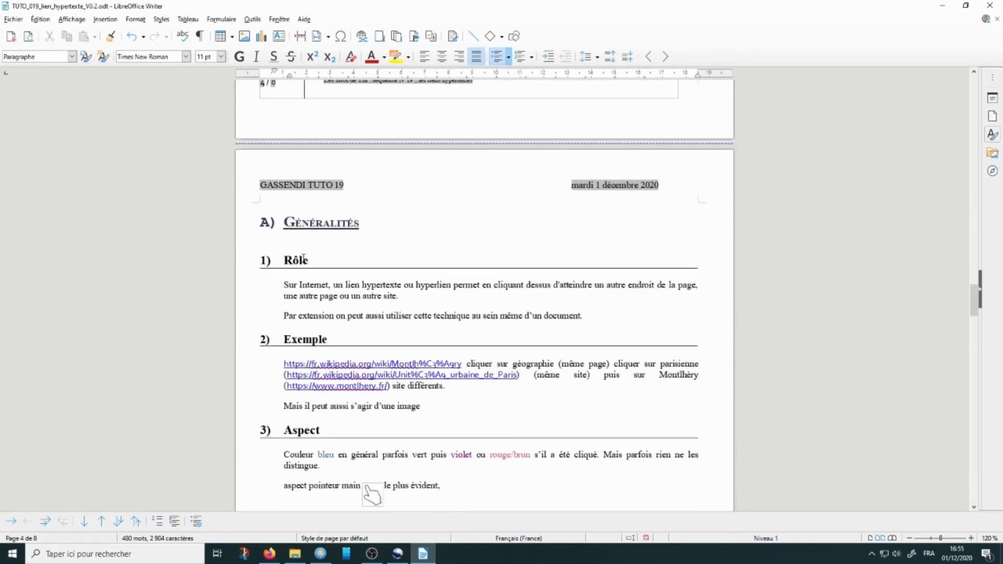
pyautogui.click(285, 260)
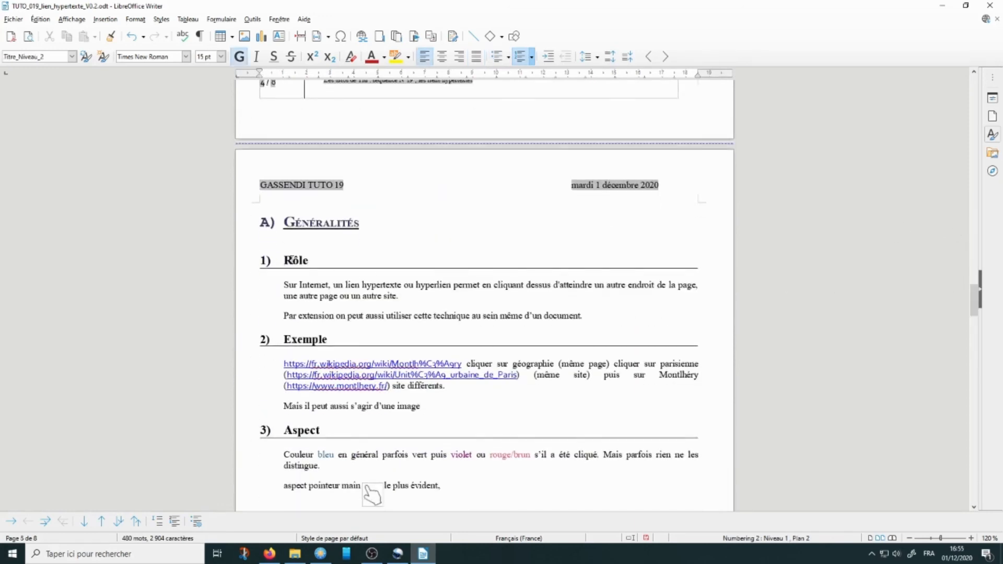
pyautogui.hotkey('ctrl', 'Return')
pyautogui.scroll(-15, 414, 295)
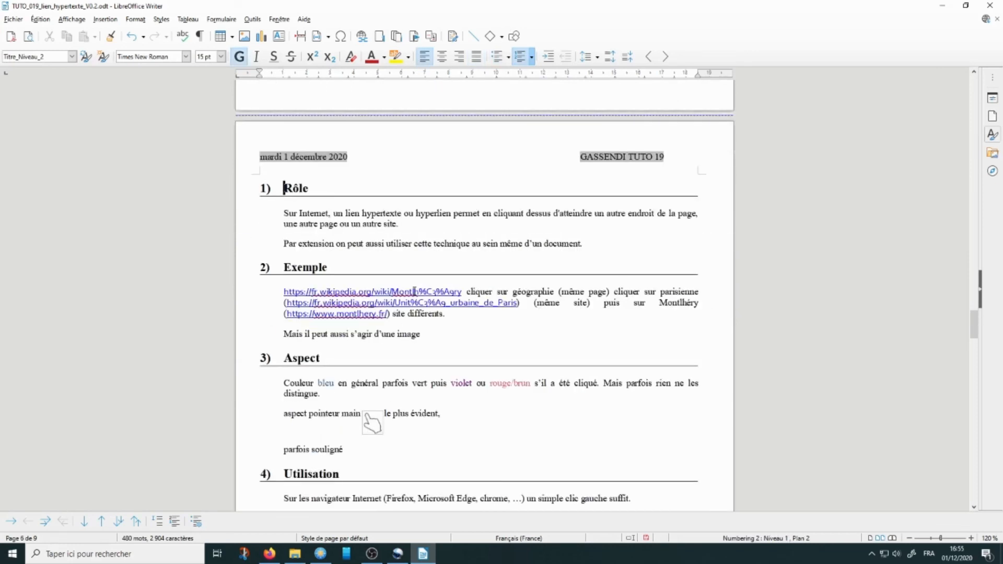
pyautogui.click(284, 470)
pyautogui.hotkey('ctrl', 'Return')
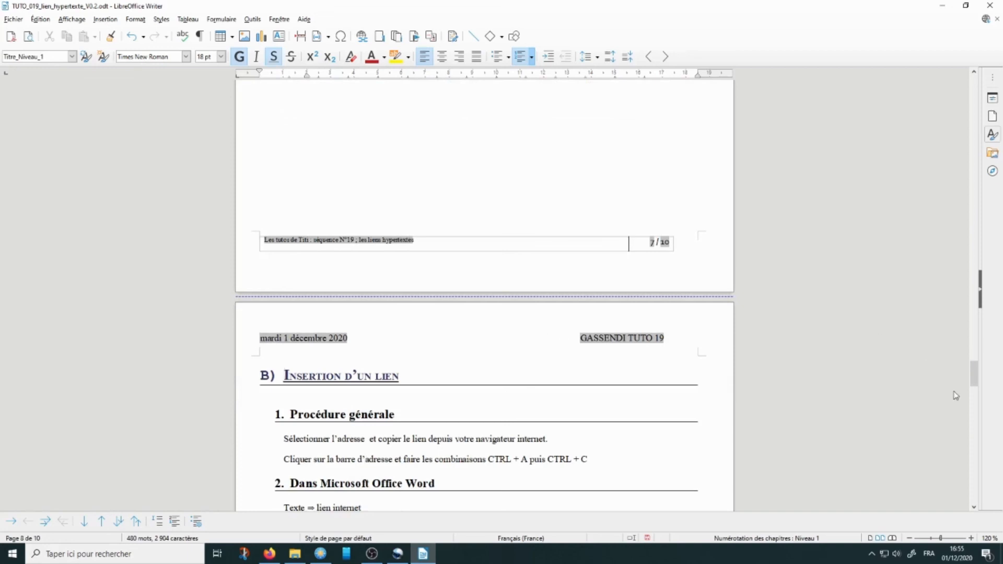
pyautogui.moveTo(974, 376); pyautogui.dragTo(972, 218)
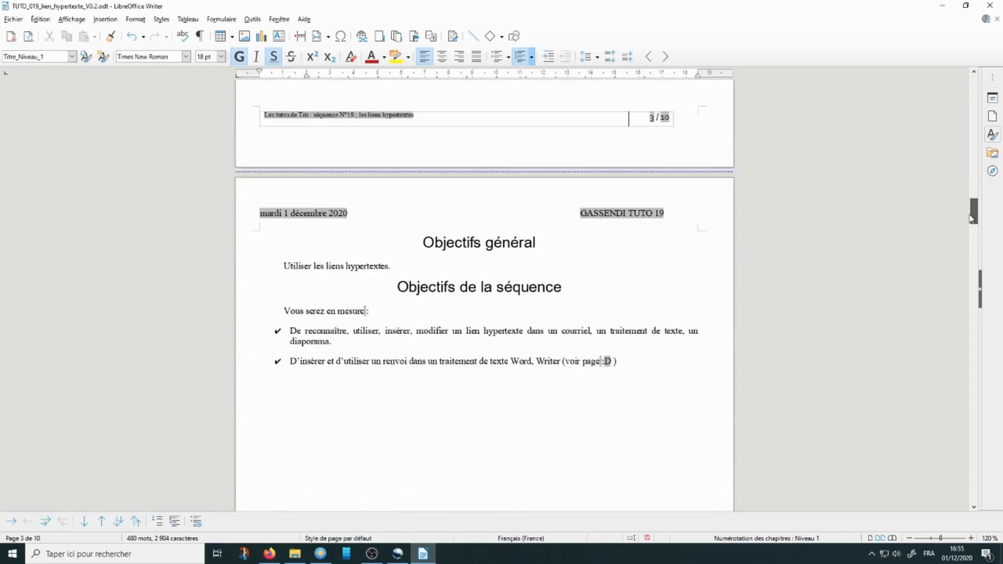
# Retest the "voir page" cross-reference with the page breaks in place by following it to section D, and go back to the sequence objectives.
pyautogui.click(636, 394)
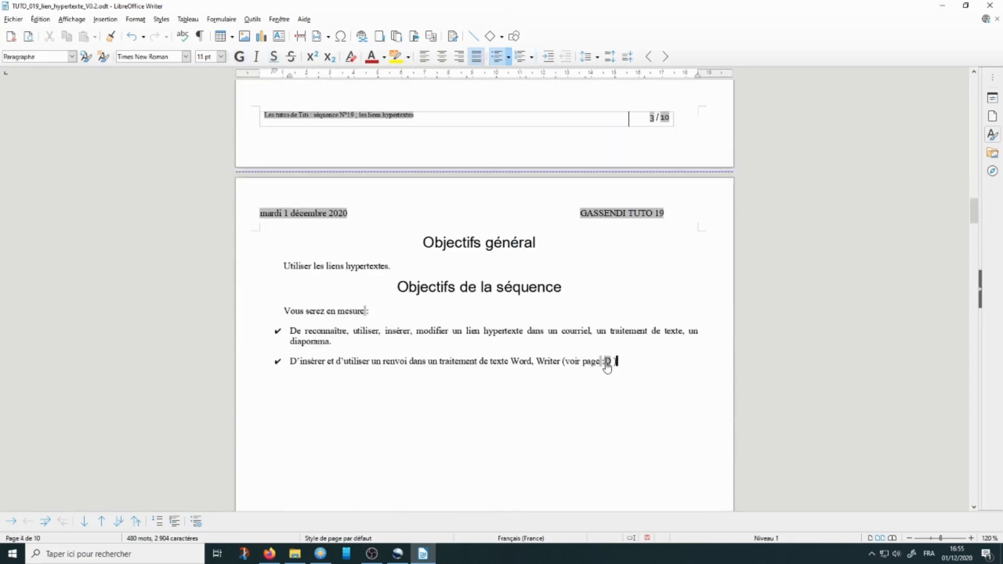
pyautogui.moveTo(609, 367)
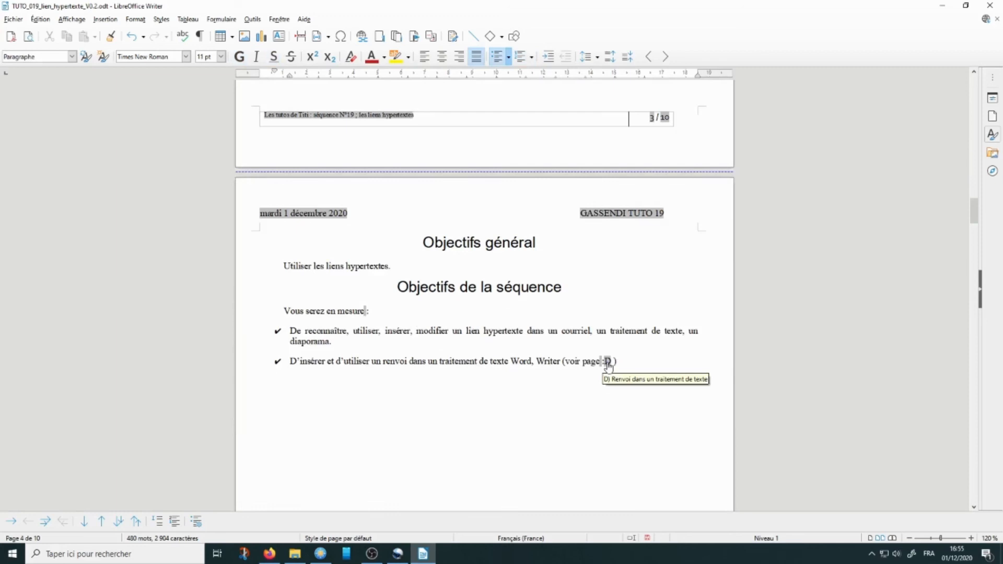
pyautogui.keyDown('ctrl'); pyautogui.click(609, 366); pyautogui.keyUp('ctrl')
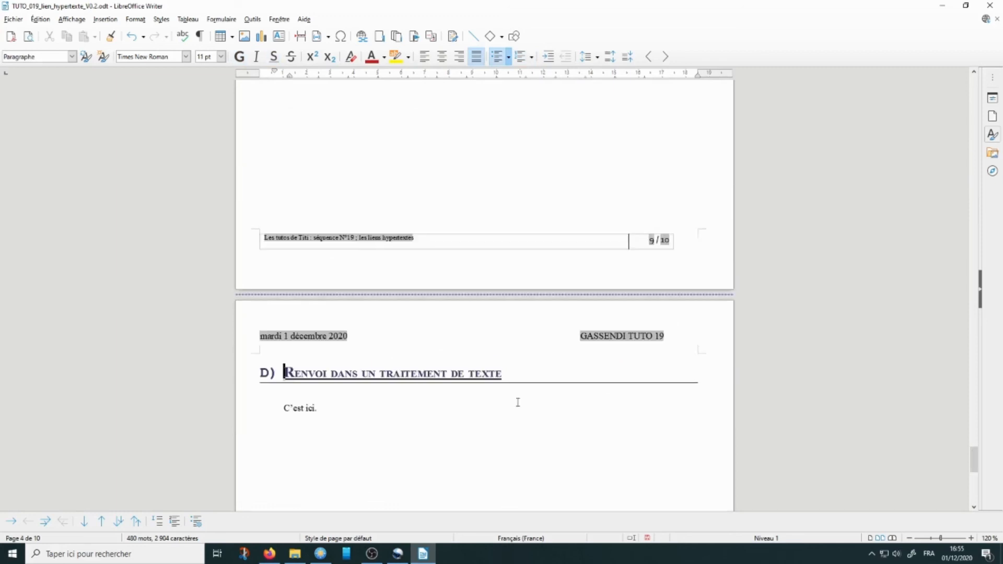
pyautogui.click(398, 407)
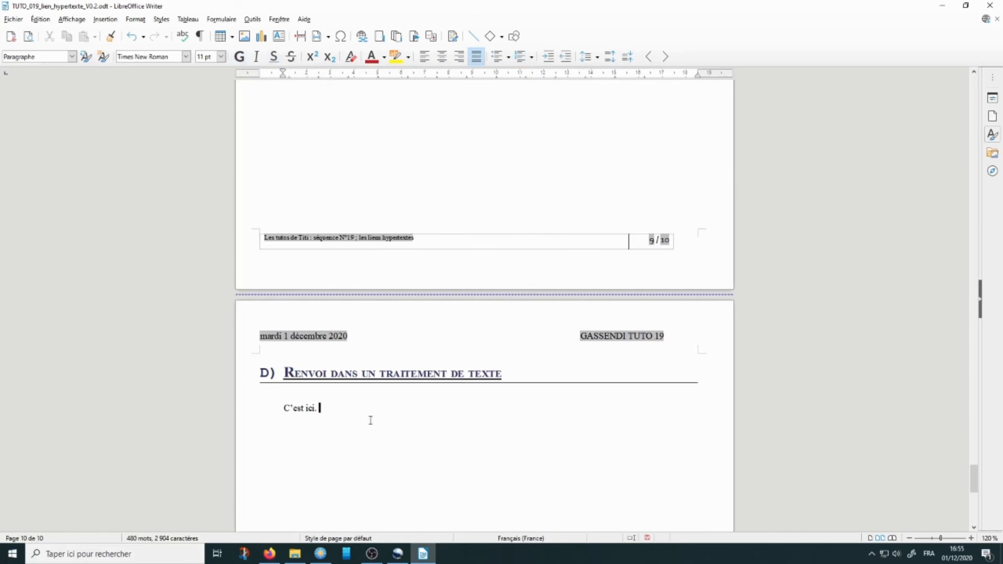
pyautogui.scroll(20, 371, 421)
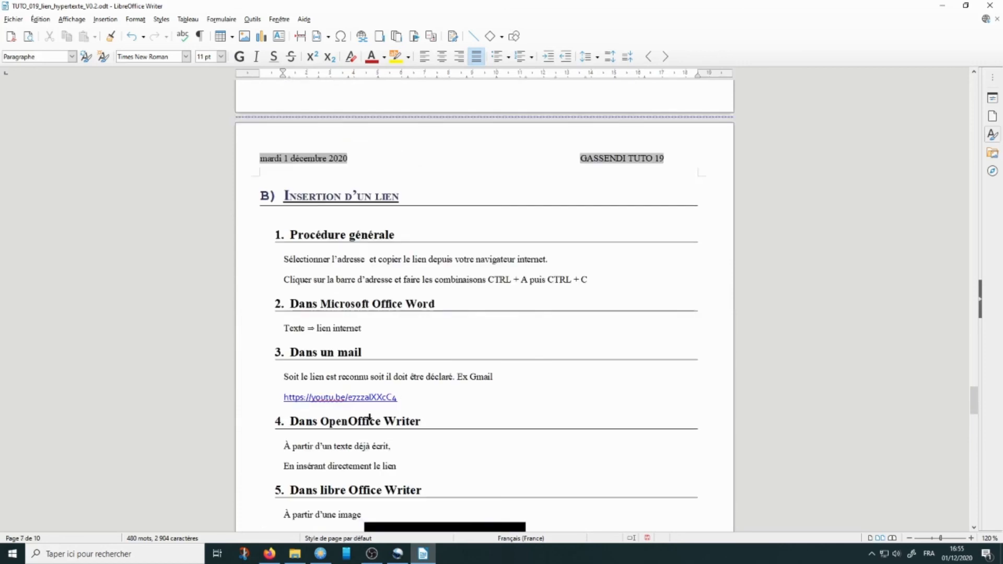
pyautogui.scroll(15, 370, 421)
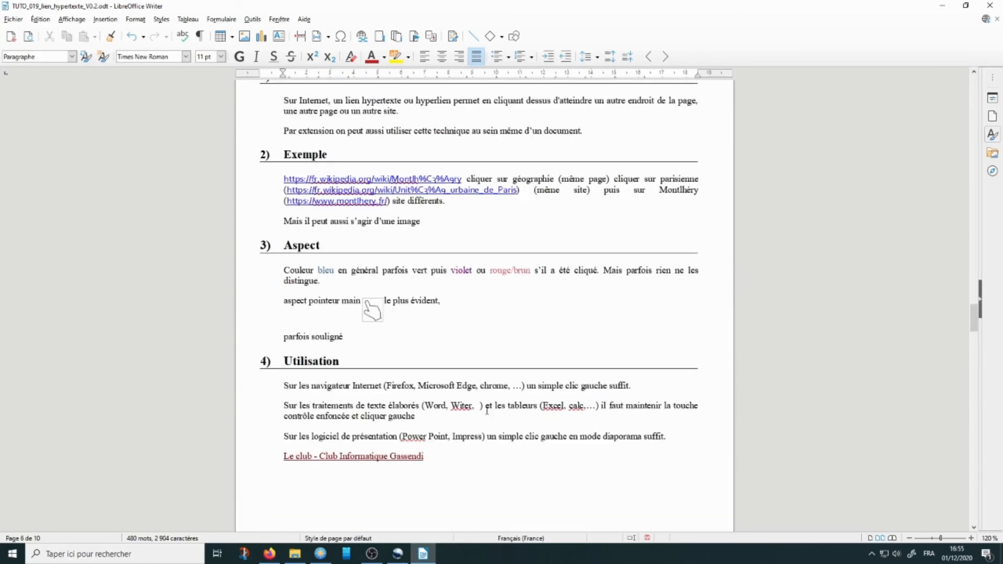
pyautogui.click(649, 57)
pyautogui.click(536, 333)
pyautogui.scroll(-10, 535, 335)
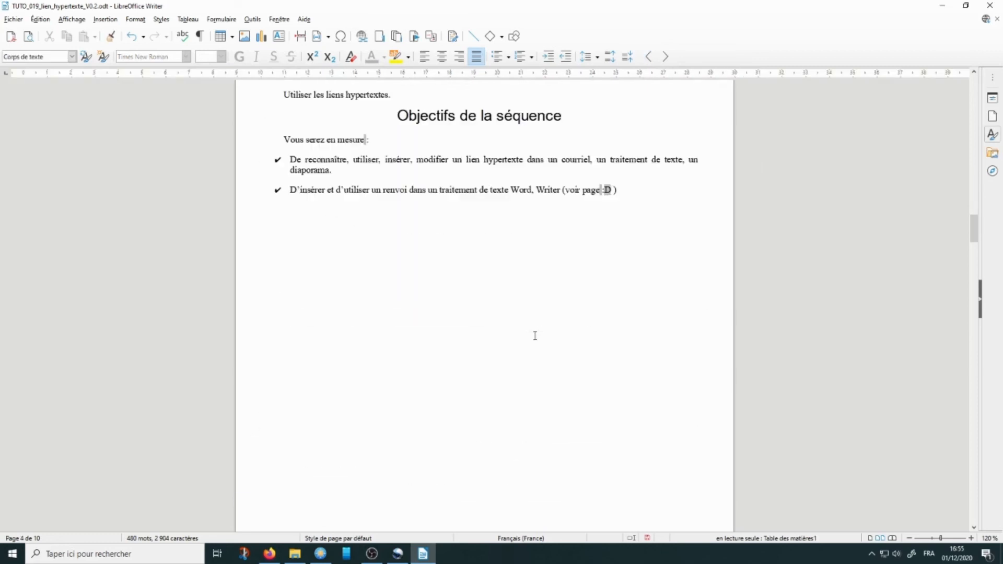